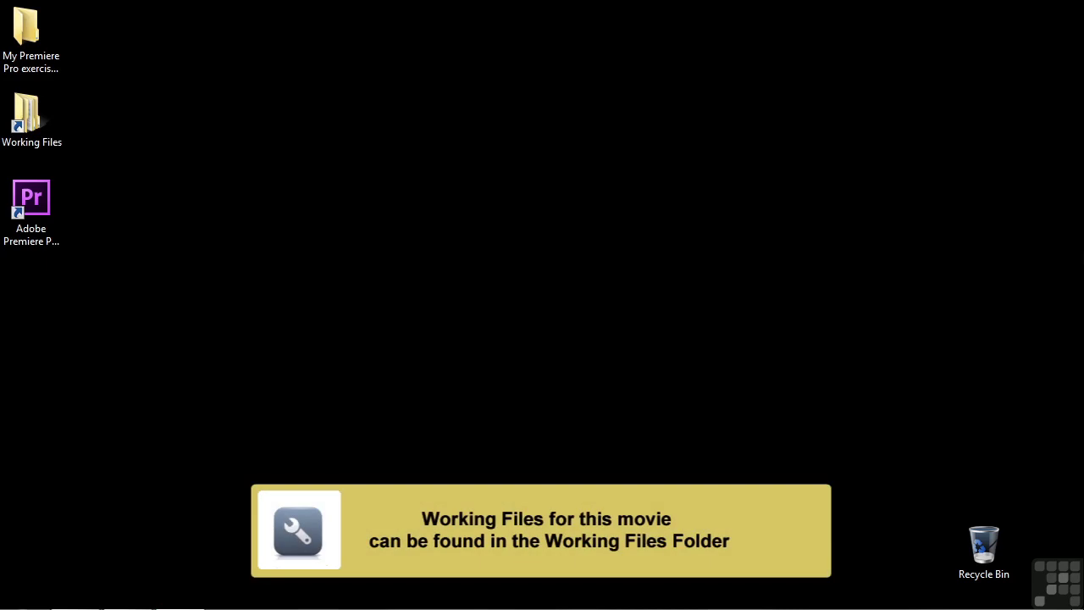
- Open 1403 ultra key effect.prproj from the Working Files > projects folder
double_click(50, 118)
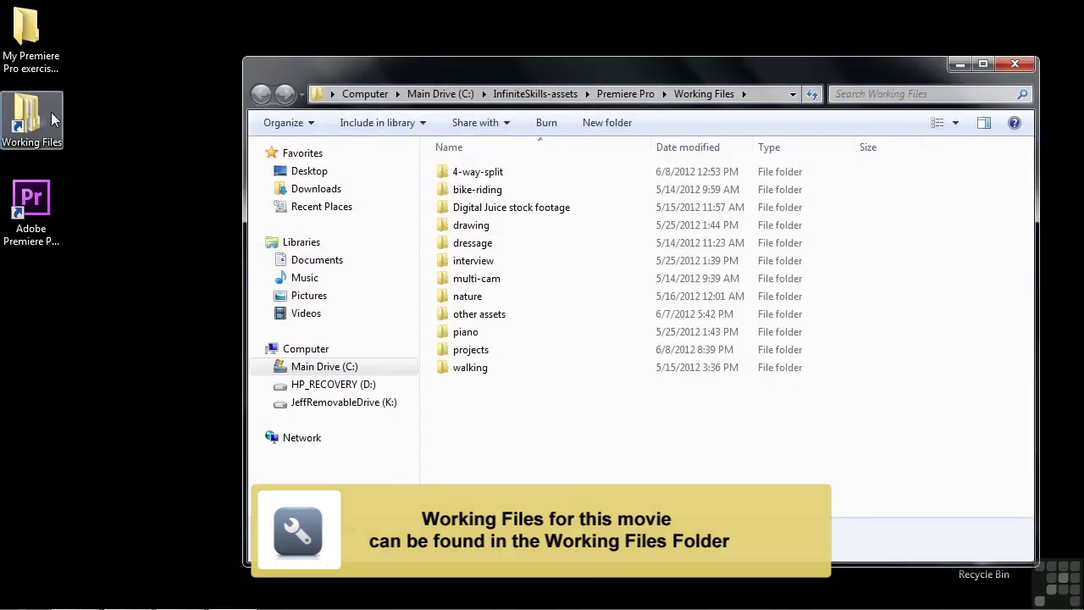
double_click(474, 351)
scroll(847, 262, down, 12)
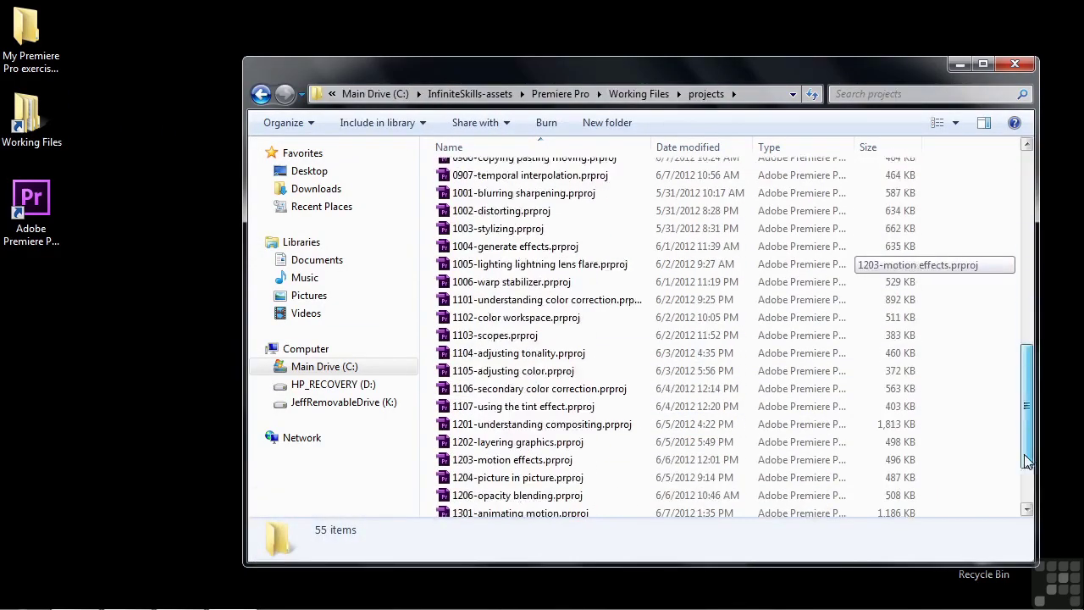
double_click(486, 508)
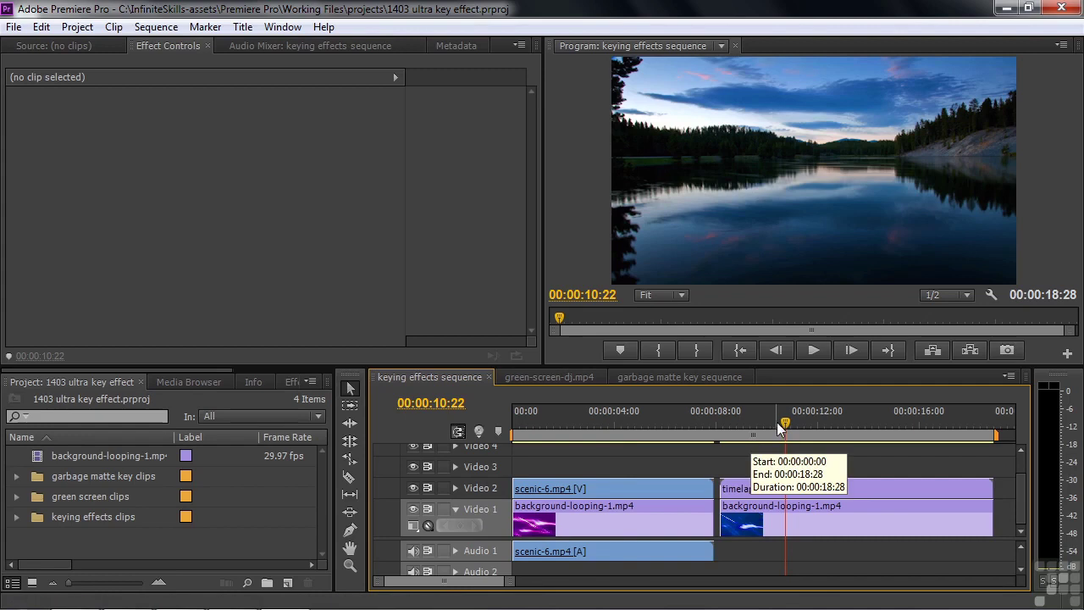
- Put the playhead at 00:00:04:07 and expand Video Effects > Keying to show Ultra Key
click(727, 425)
drag(714, 430, 620, 423)
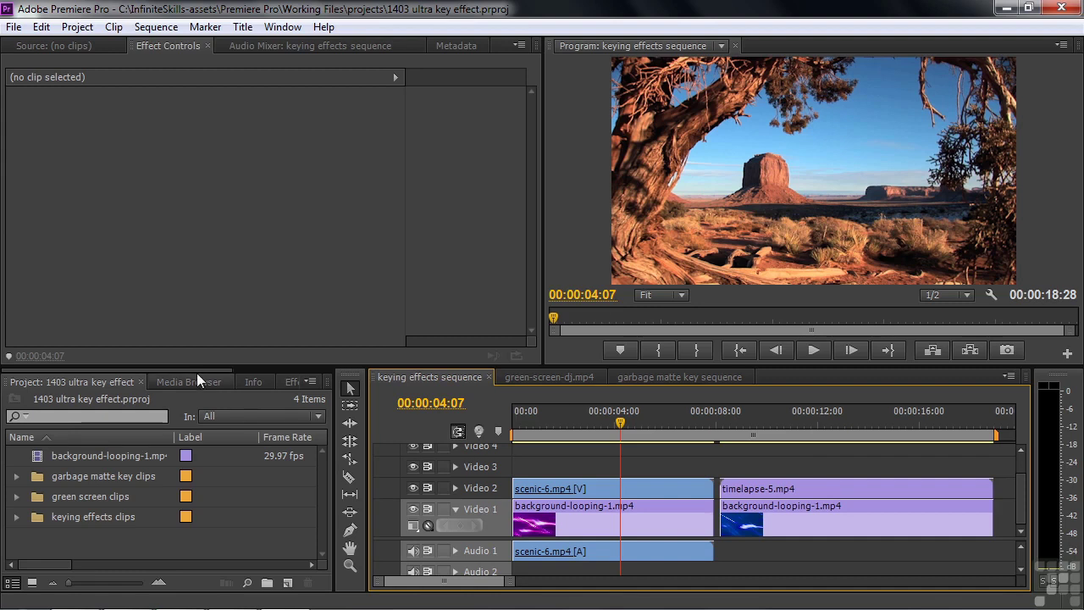
drag(194, 371, 270, 370)
click(177, 382)
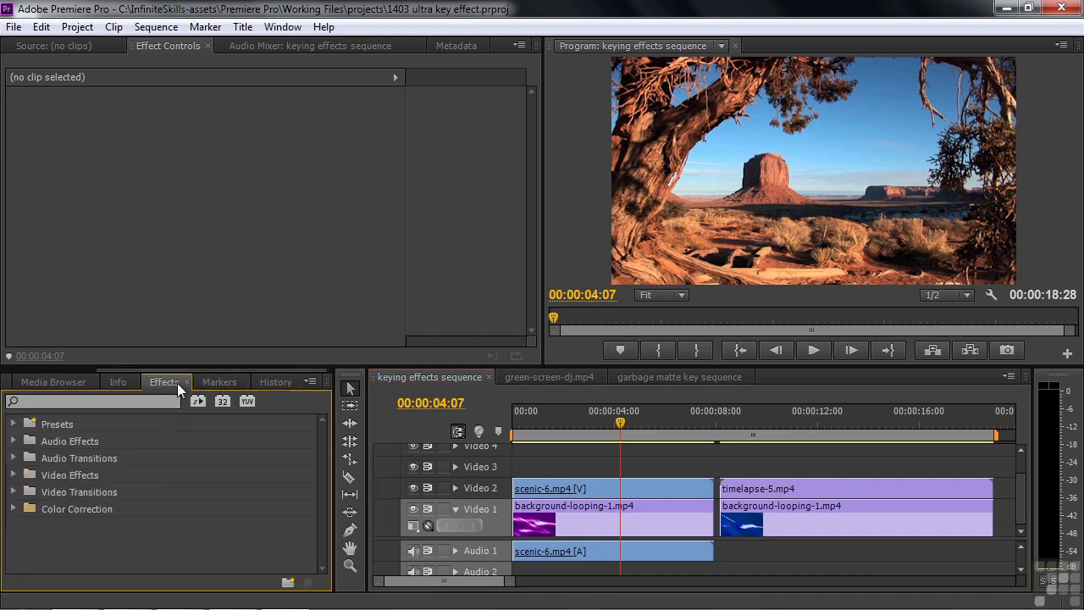
click(14, 473)
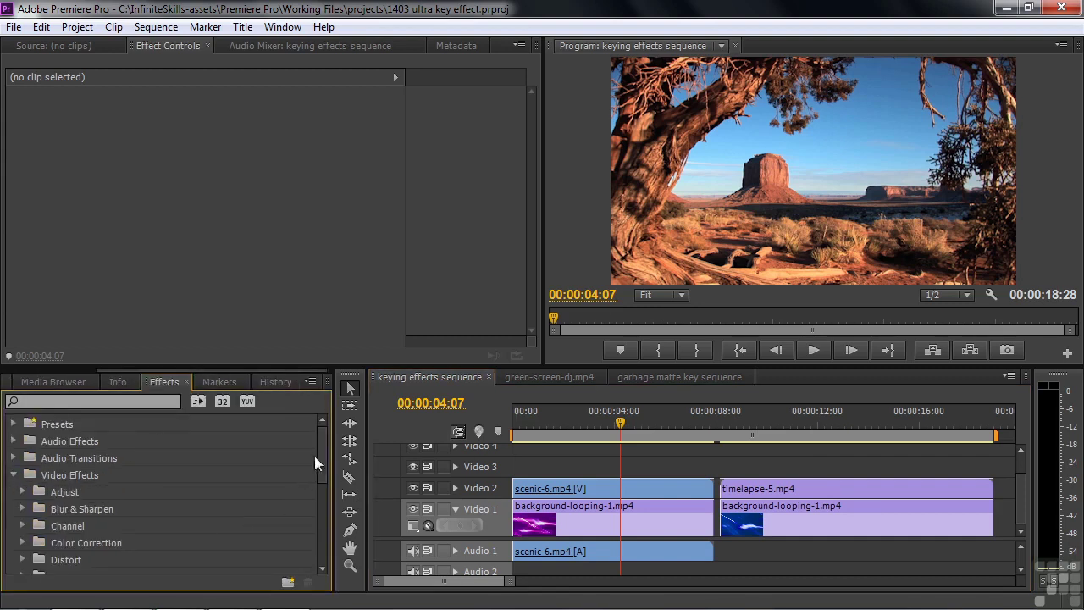
drag(319, 456, 322, 482)
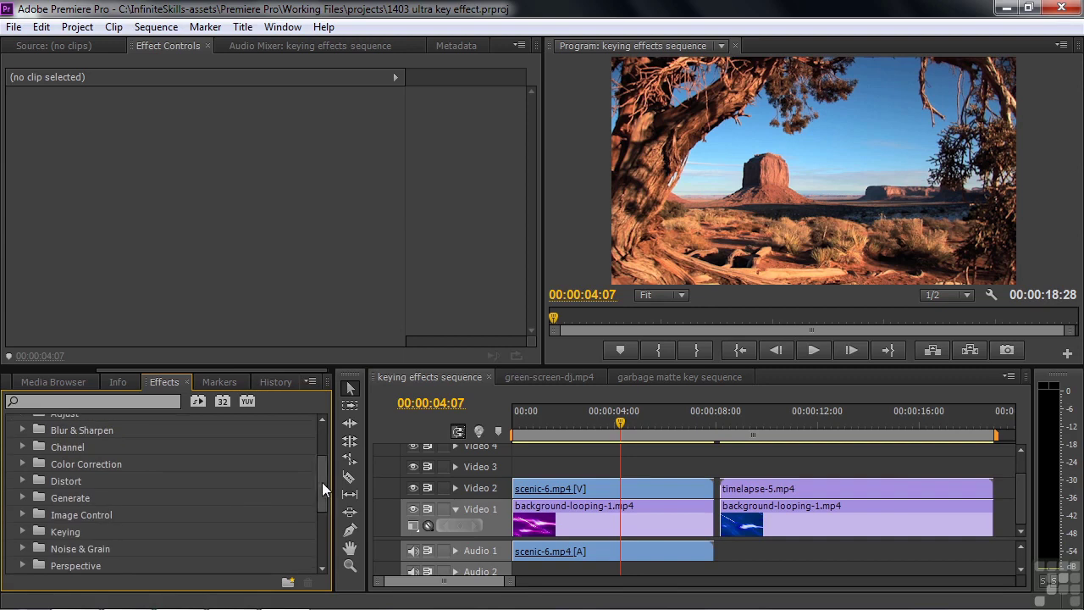
click(24, 531)
drag(322, 470, 324, 536)
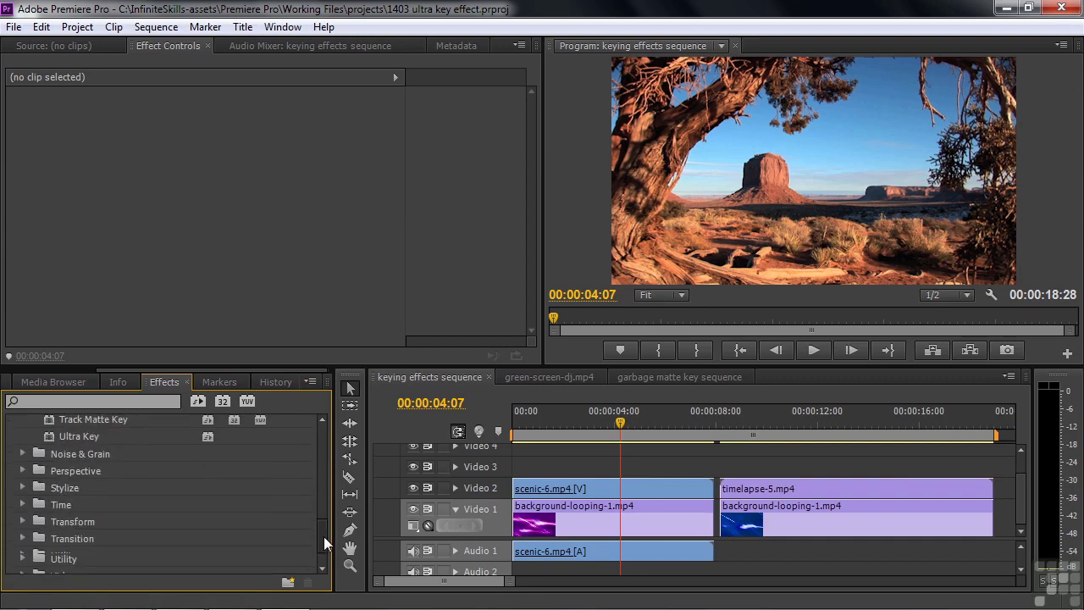
- Apply Ultra Key to scenic-6.mp4 on Video 2 and sample the blue sky as key colour
click(602, 487)
double_click(46, 437)
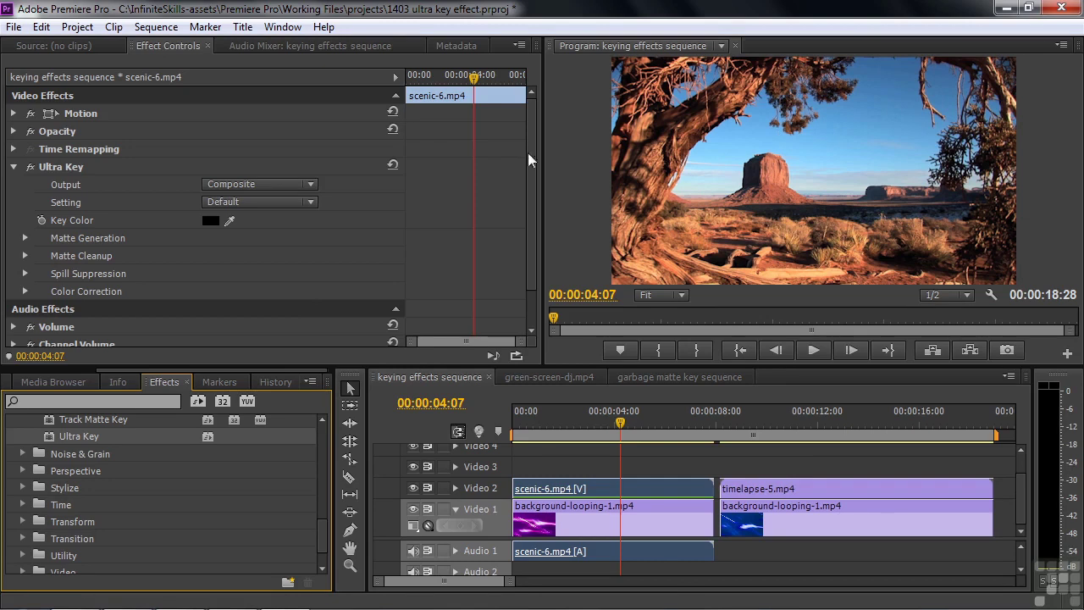
drag(229, 220, 887, 111)
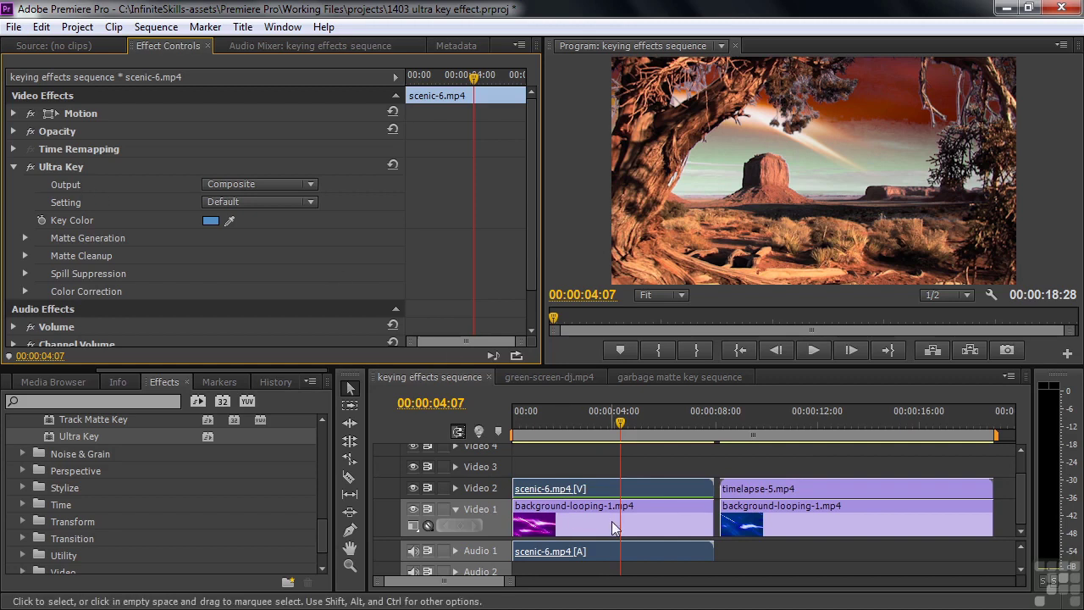
click(312, 184)
- Set Ultra Key's Output to Alpha Channel to view the matte
click(303, 222)
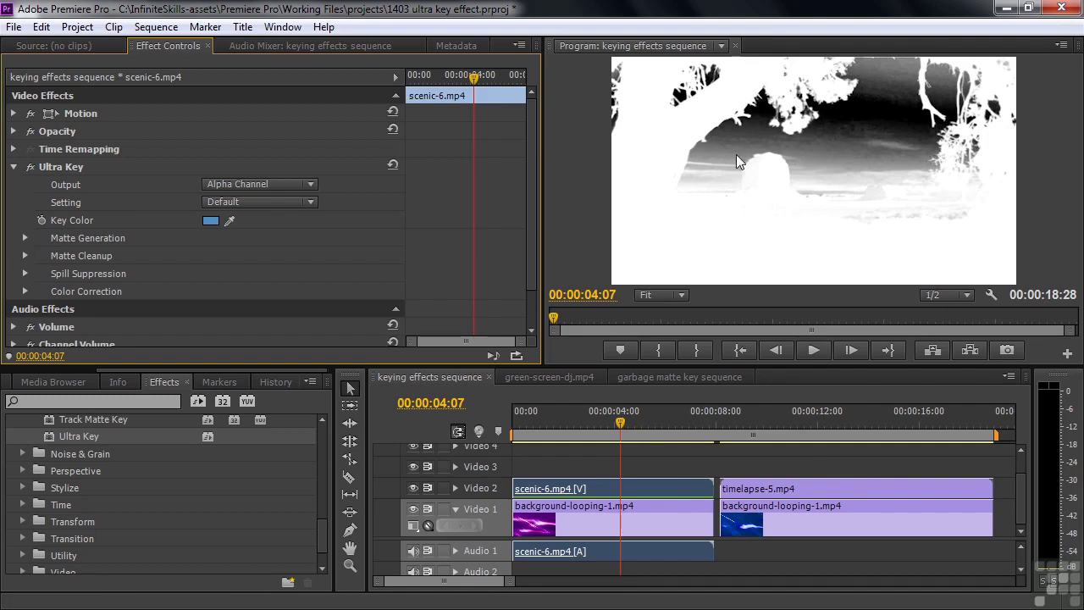
- Expand Matte Generation and set Transparency to 66.7
click(27, 237)
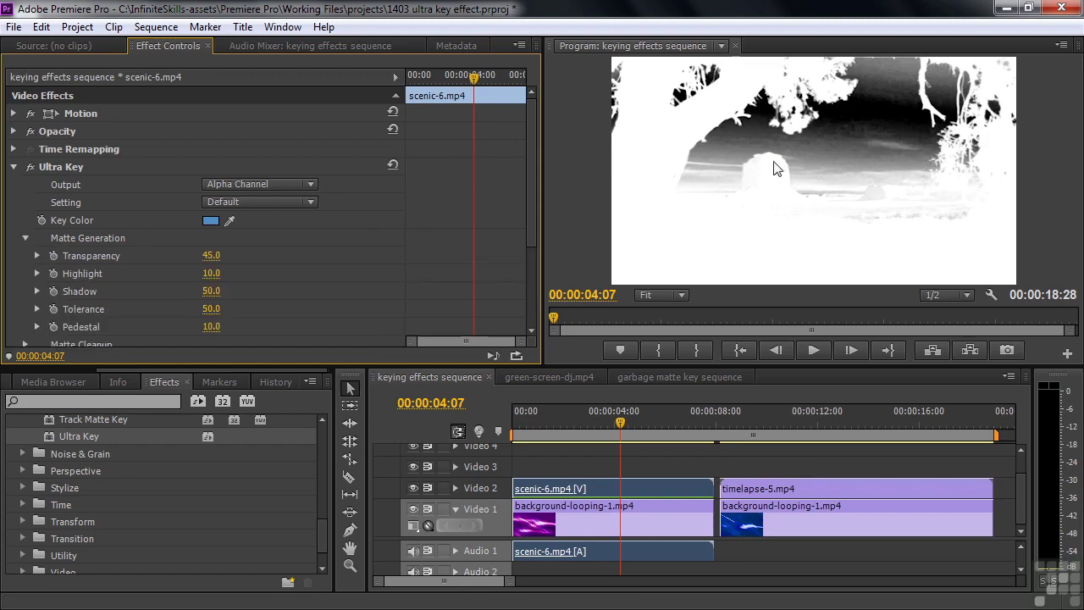
scroll(533, 220, down, 3)
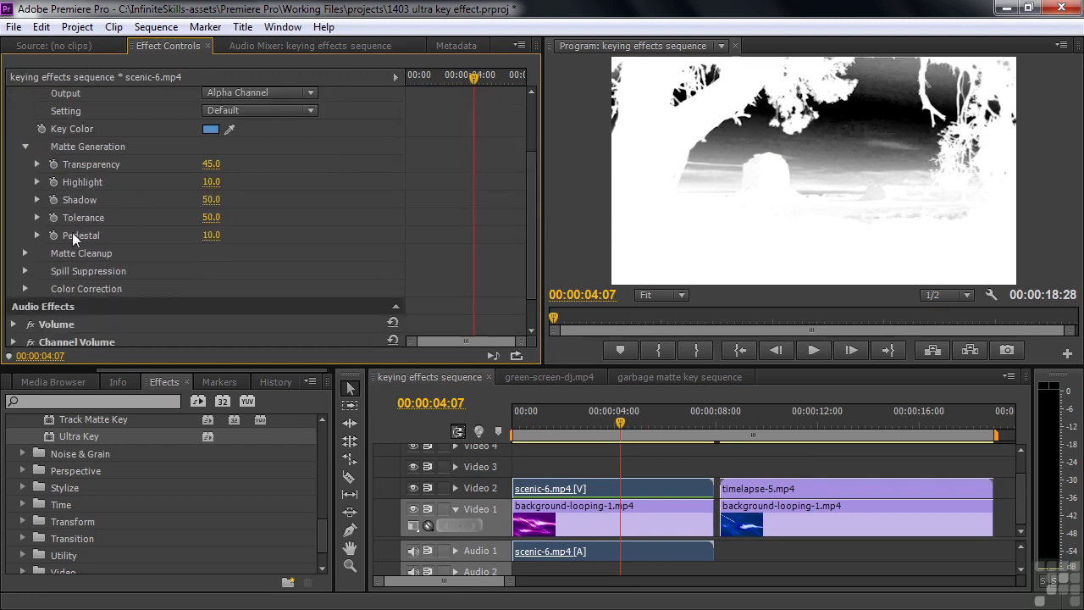
click(37, 164)
drag(186, 192, 293, 196)
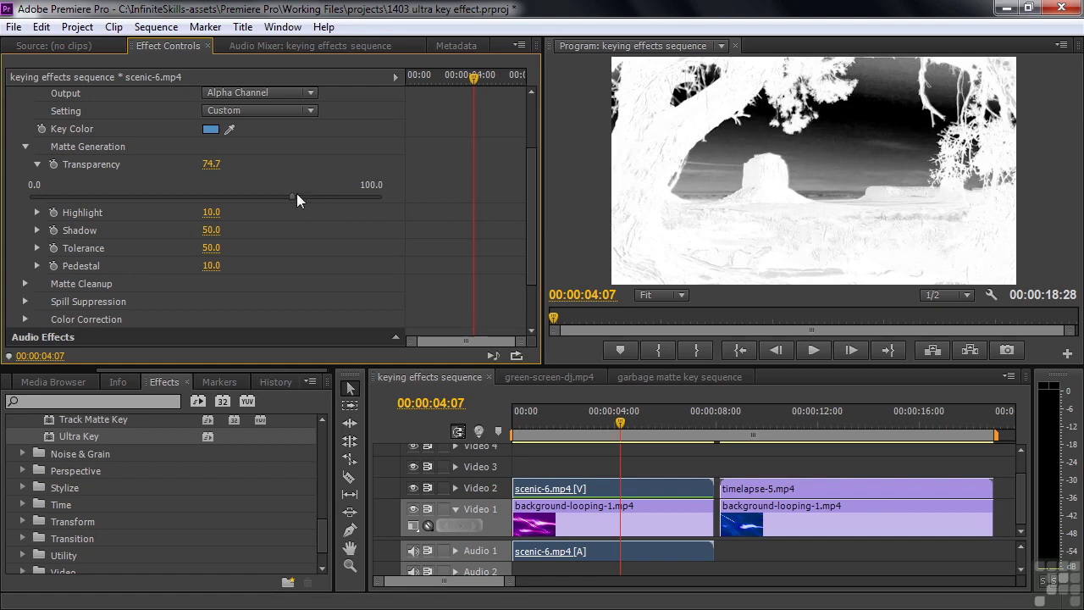
drag(294, 195, 264, 202)
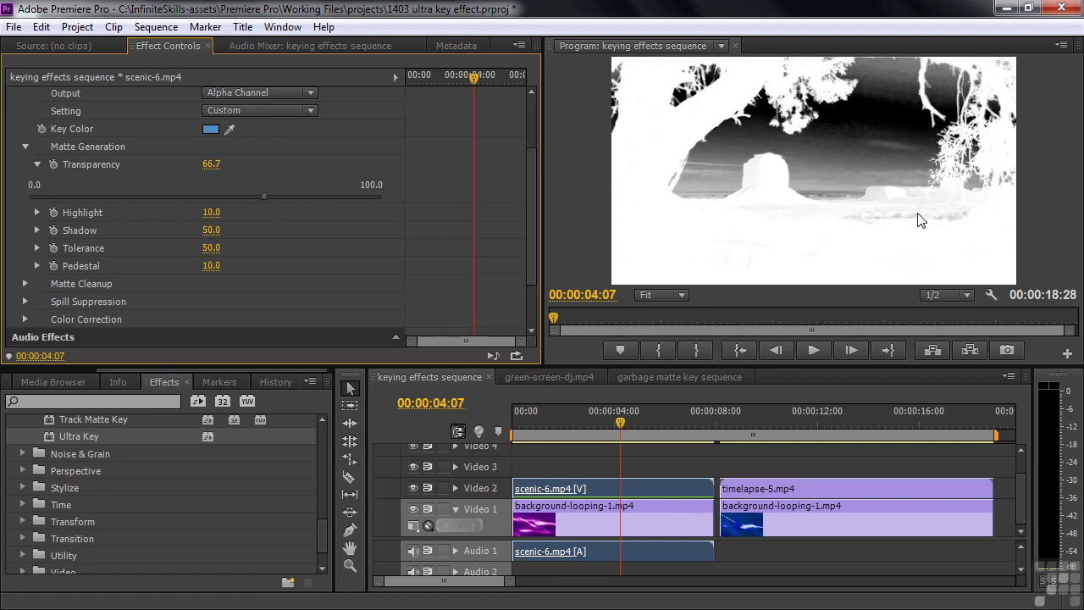
- Set Highlight to 0.0, Shadow to 62.7 and Tolerance to 67.5
click(37, 212)
drag(66, 245, 22, 252)
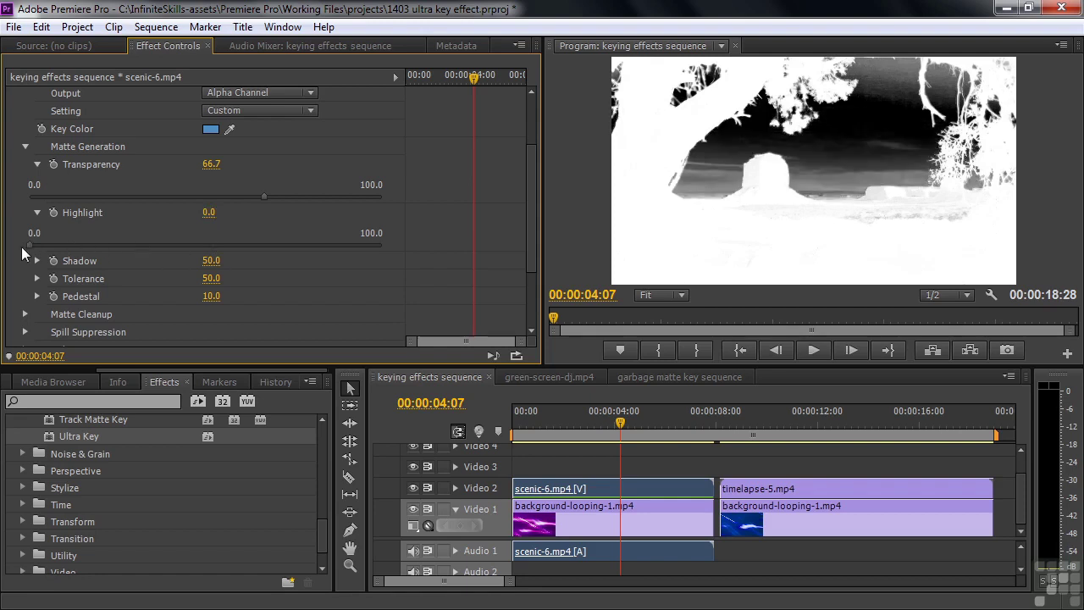
click(37, 259)
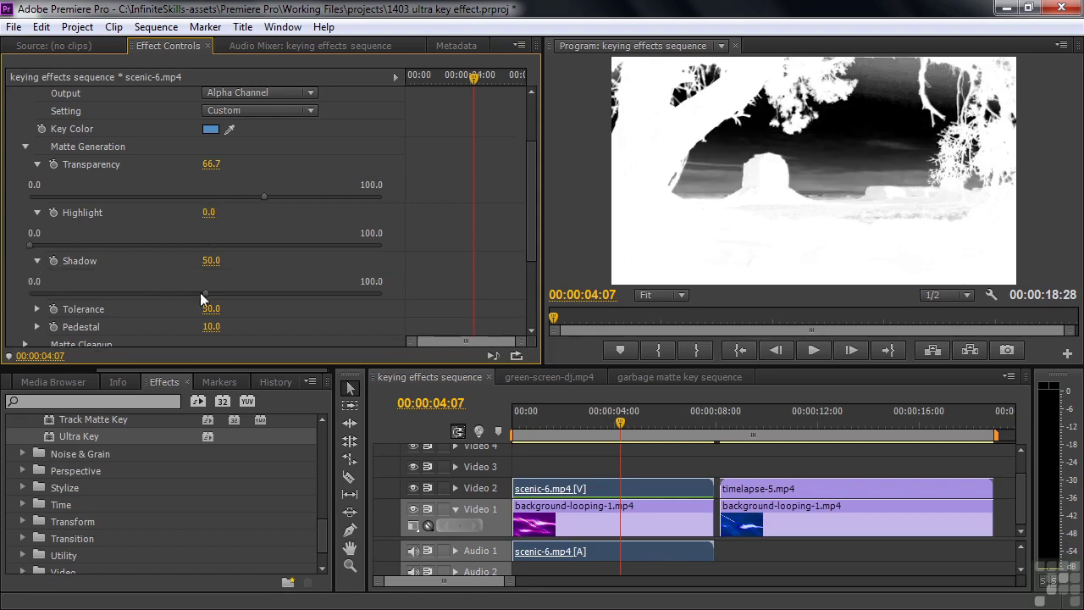
drag(200, 292, 250, 304)
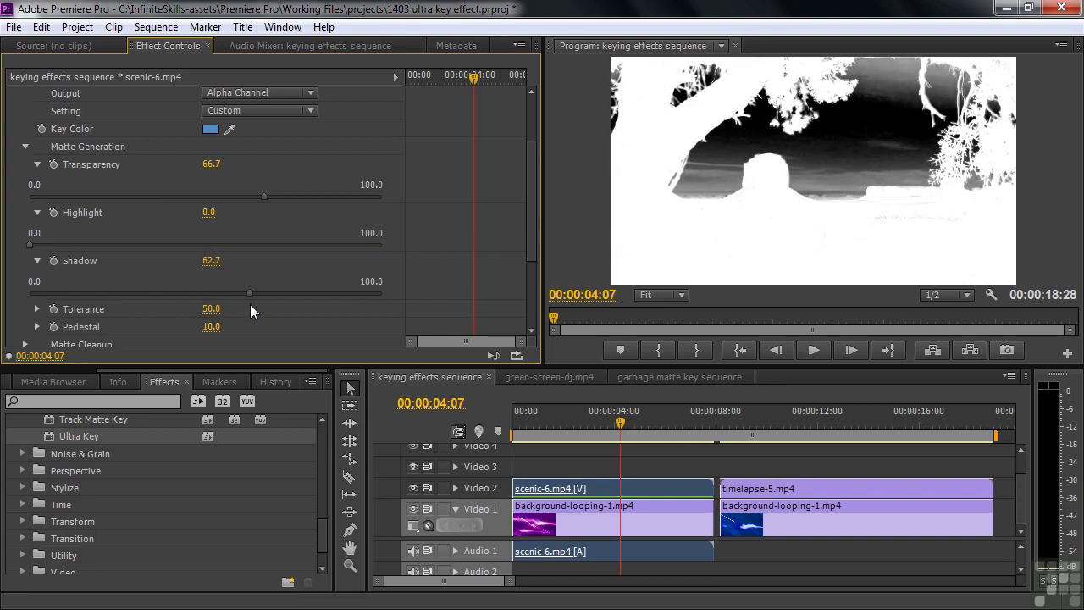
scroll(534, 232, down, 5)
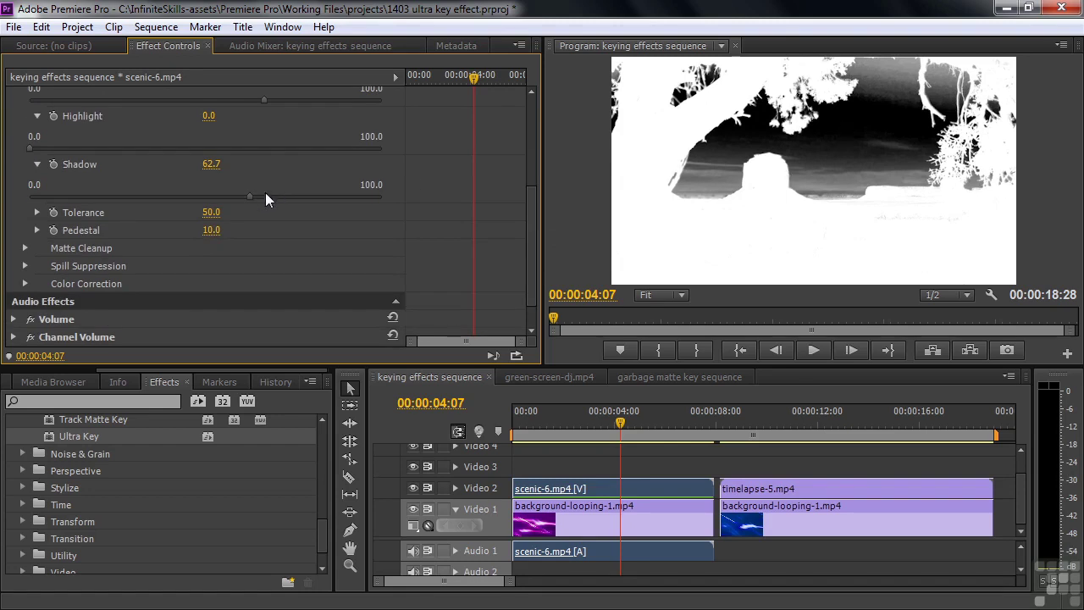
click(37, 212)
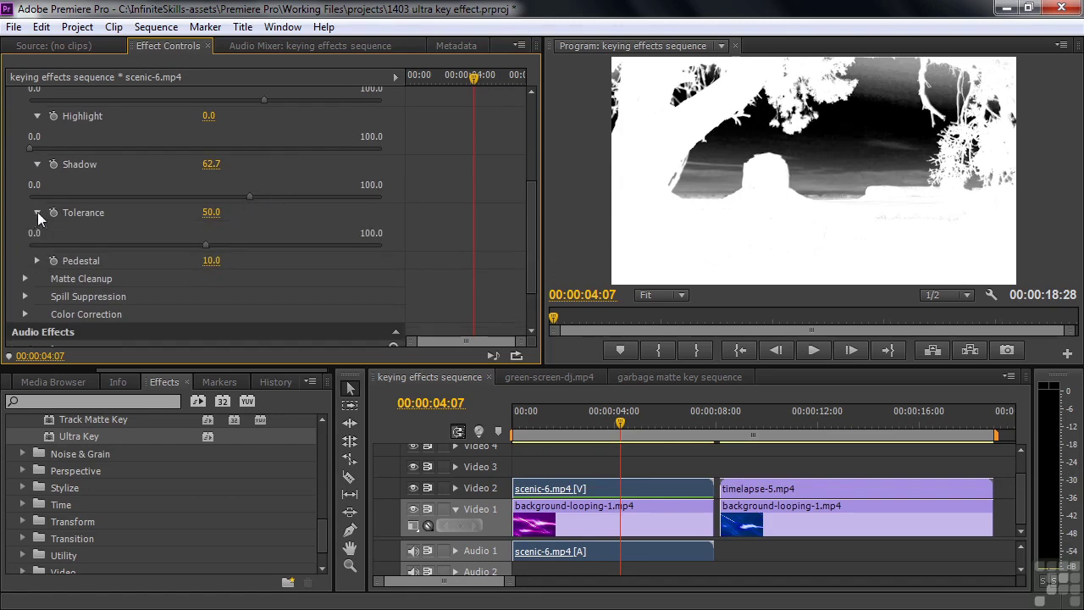
drag(204, 247, 155, 244)
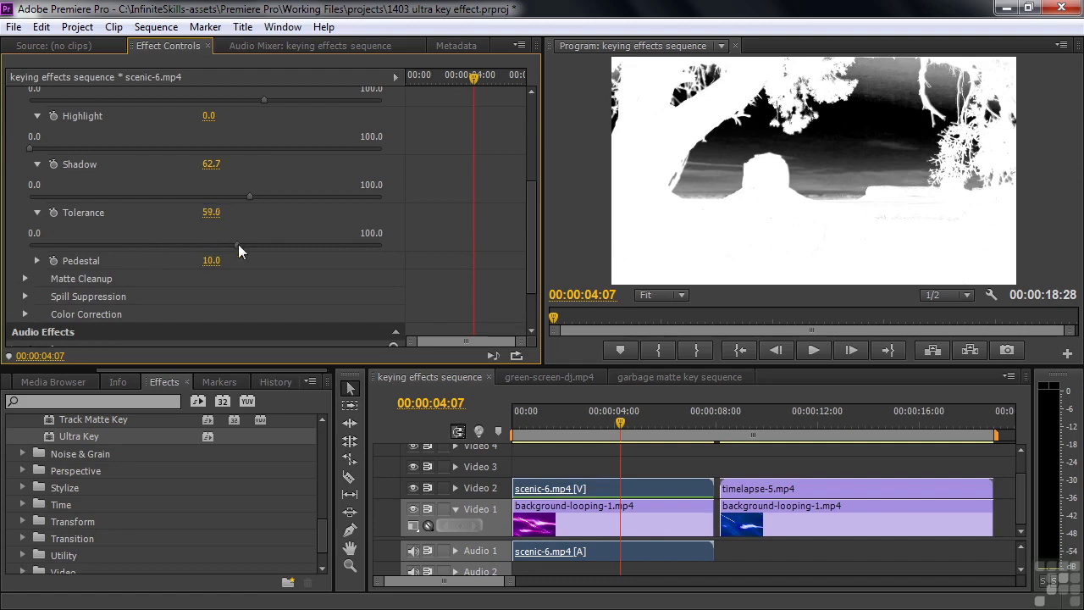
drag(238, 244, 266, 247)
- Raise Pedestal to 94.9, nudge Transparency, then collapse Matte Generation
click(36, 260)
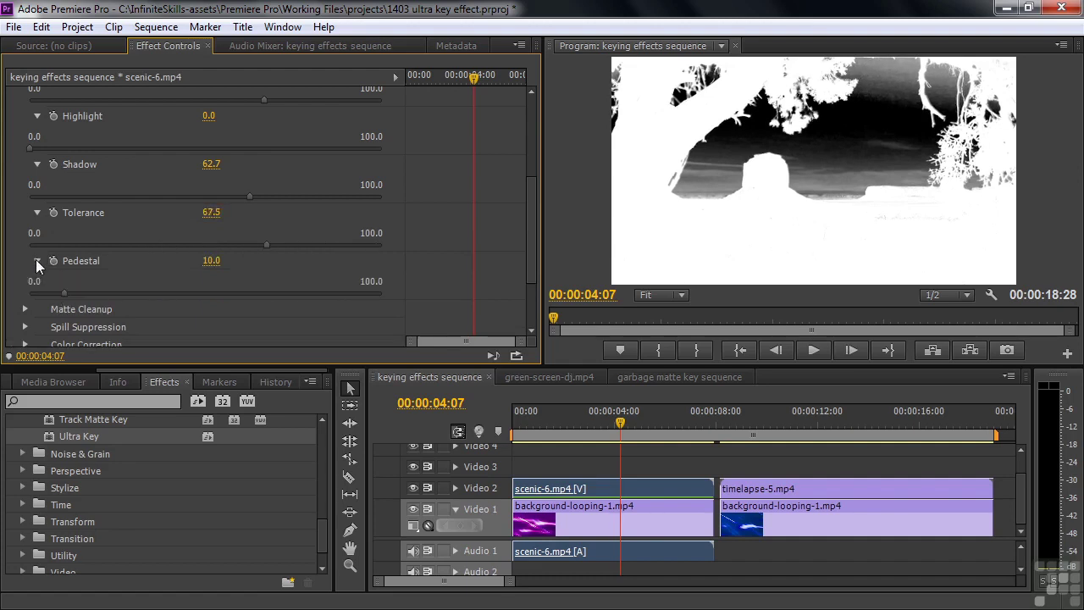
drag(64, 292, 363, 297)
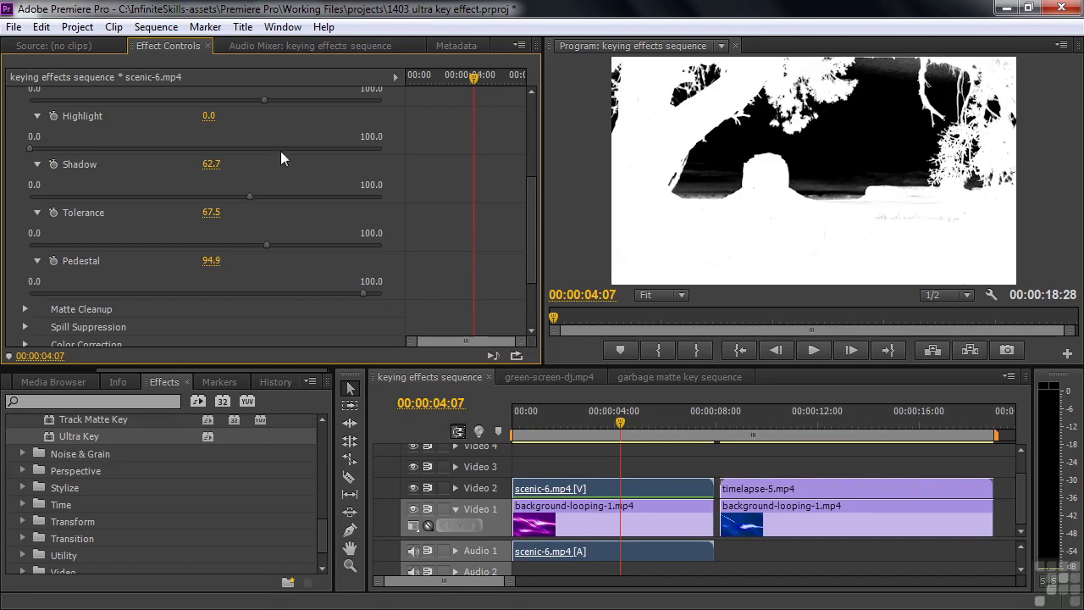
mouse_move(263, 102)
mouse_down()
mouse_move(252, 102)
mouse_move(273, 113)
mouse_move(264, 116)
mouse_up()
drag(263, 101, 263, 102)
drag(530, 214, 527, 186)
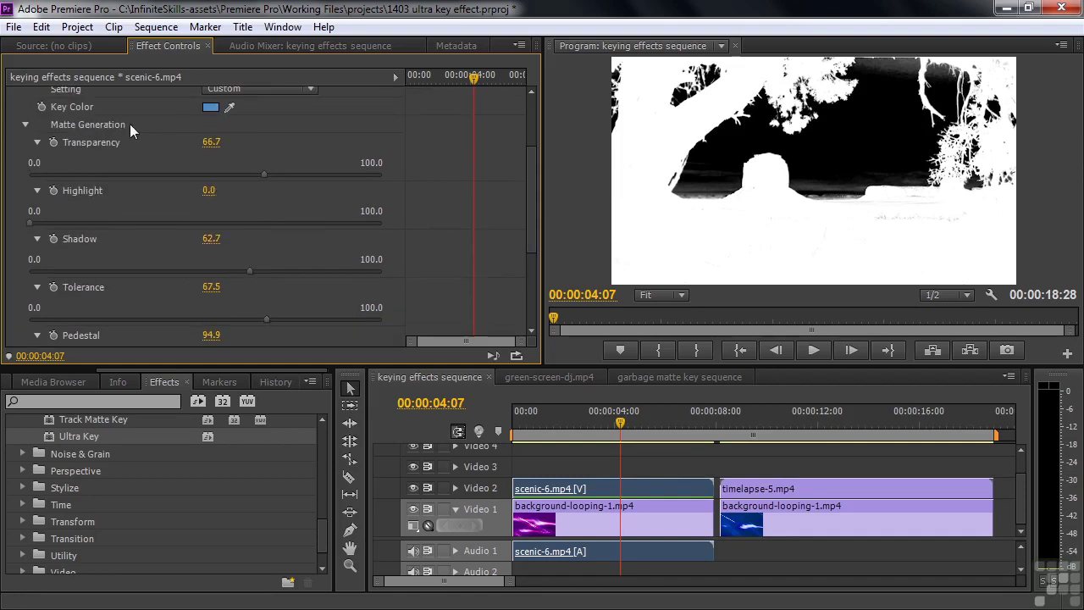
click(26, 123)
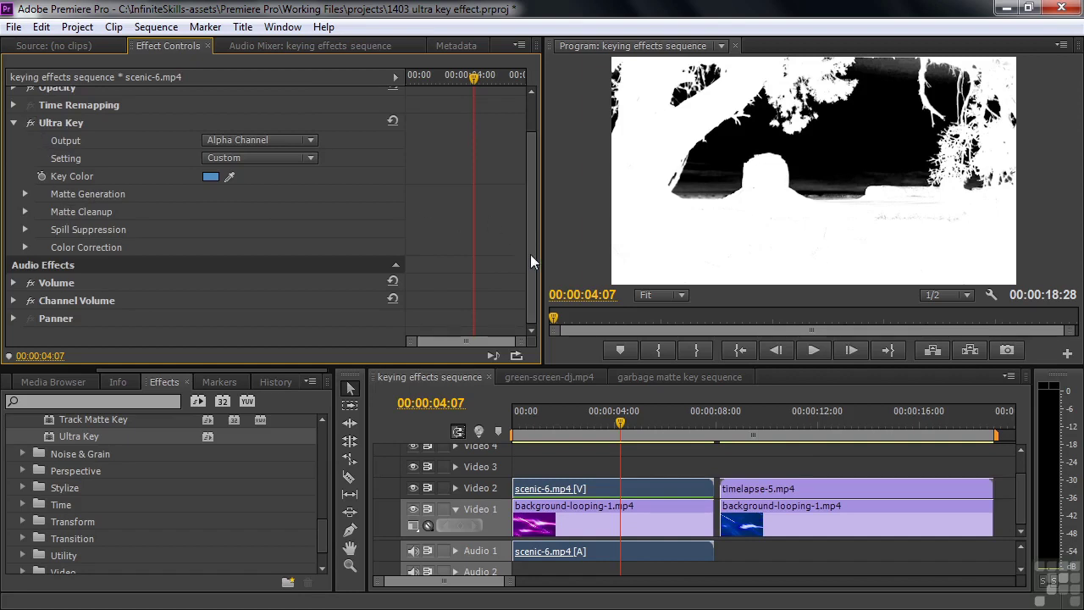
- Switch Ultra Key's Output back to Composite
drag(532, 256, 535, 222)
click(313, 184)
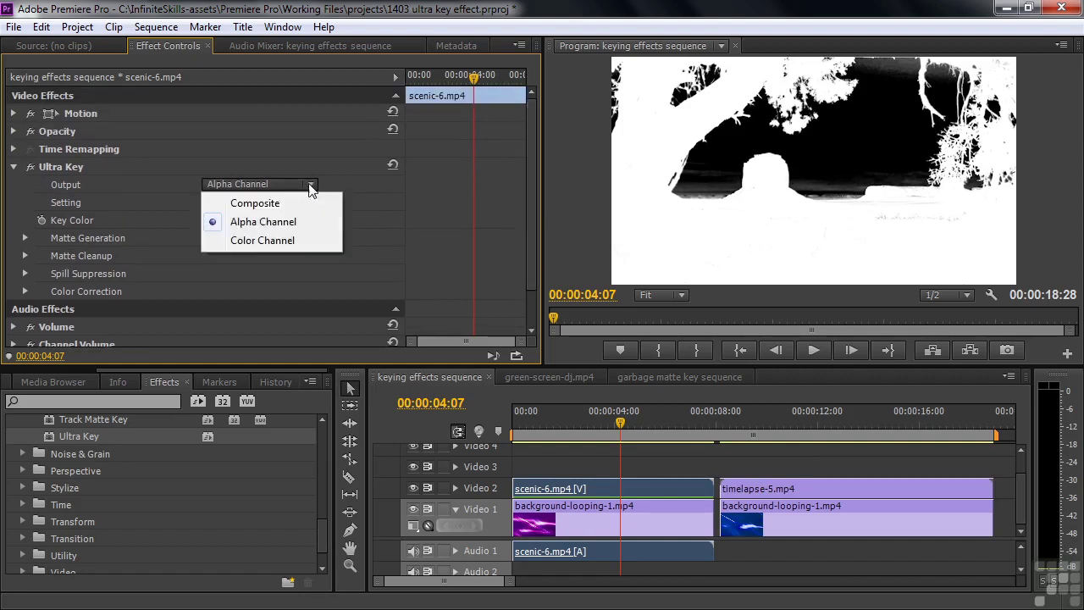
click(265, 204)
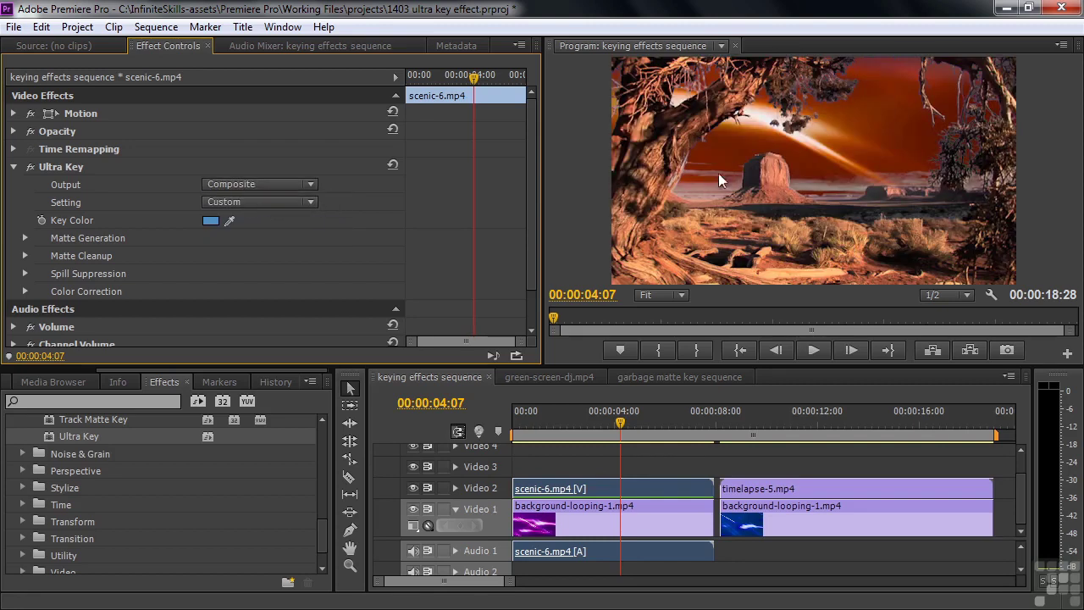
- Expand Matte Cleanup and set Choke 78, Soften 69, Contrast 69, Mid Point 100
click(25, 255)
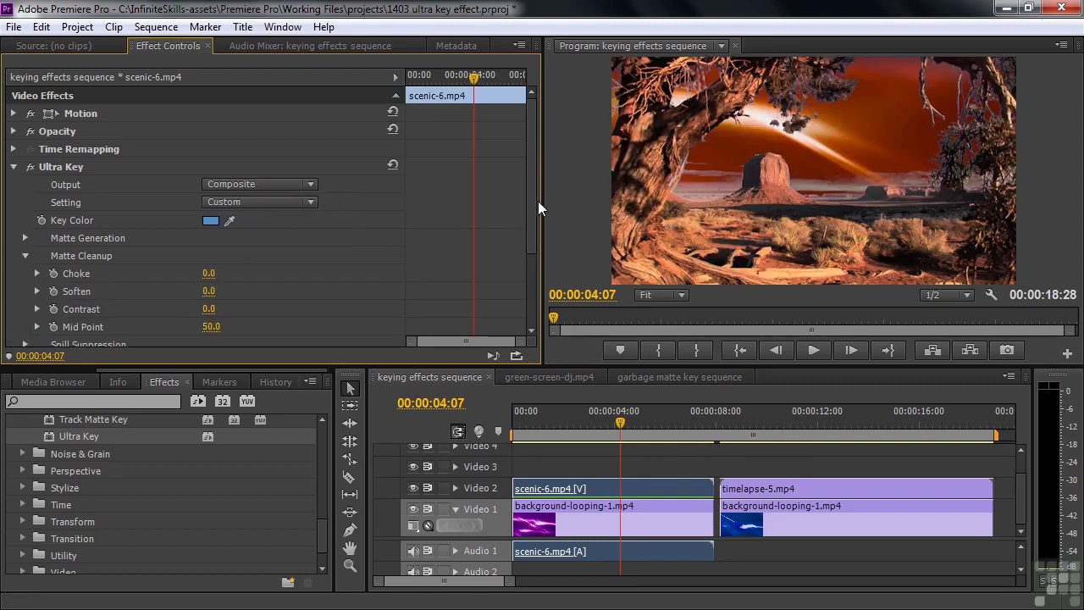
drag(538, 200, 530, 252)
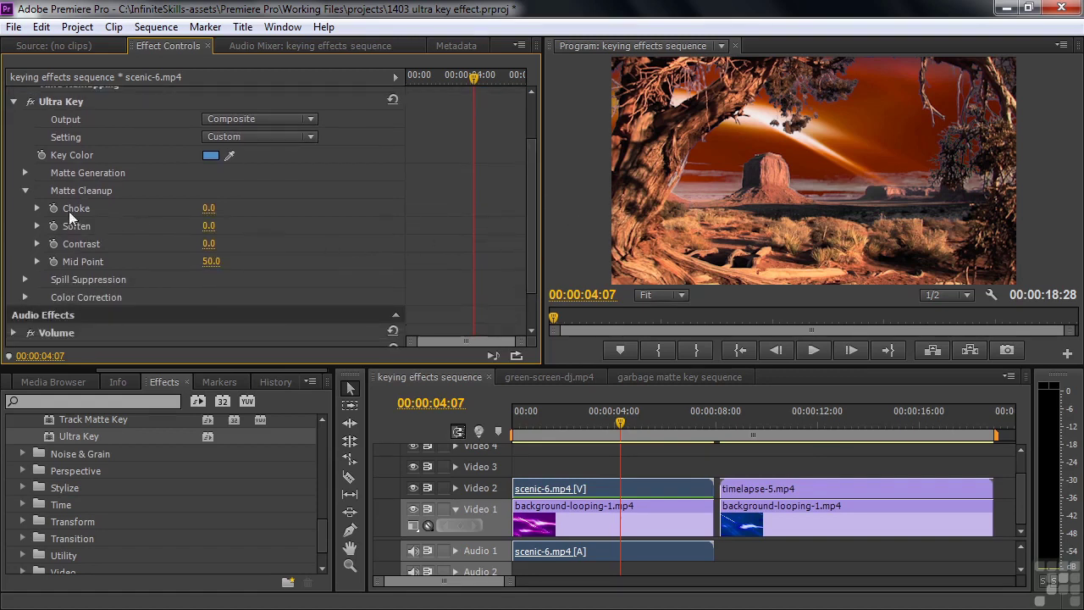
drag(207, 208, 285, 209)
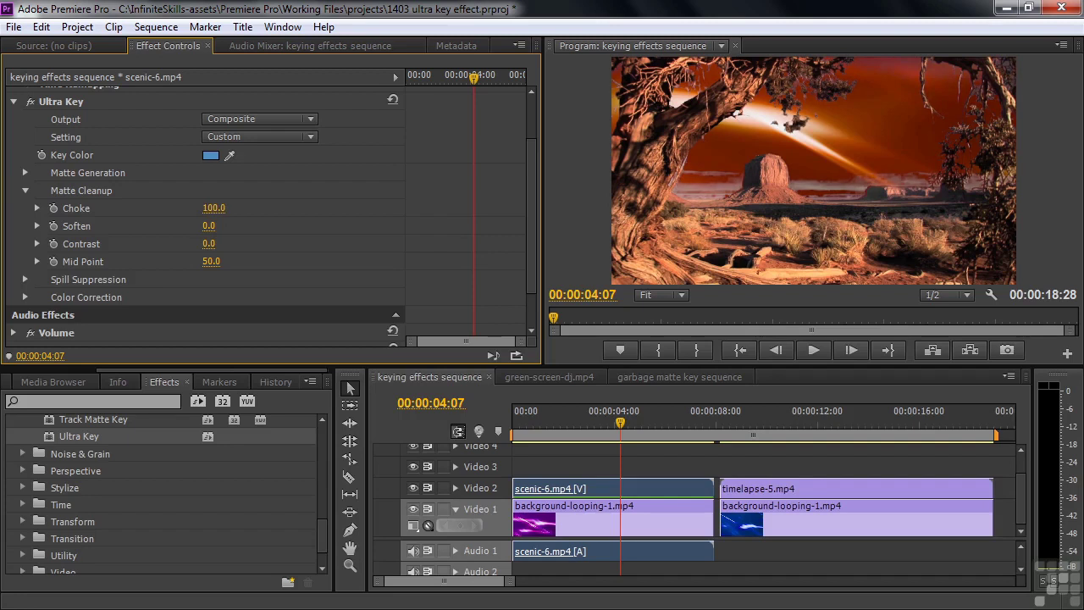
drag(213, 207, 192, 208)
drag(208, 225, 260, 244)
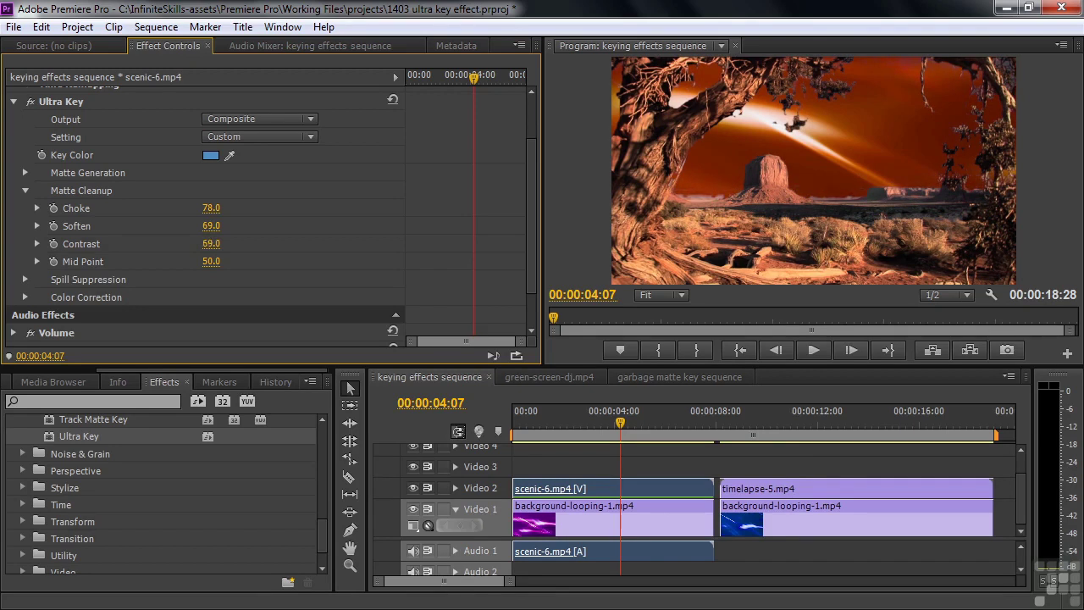
drag(218, 261, 260, 262)
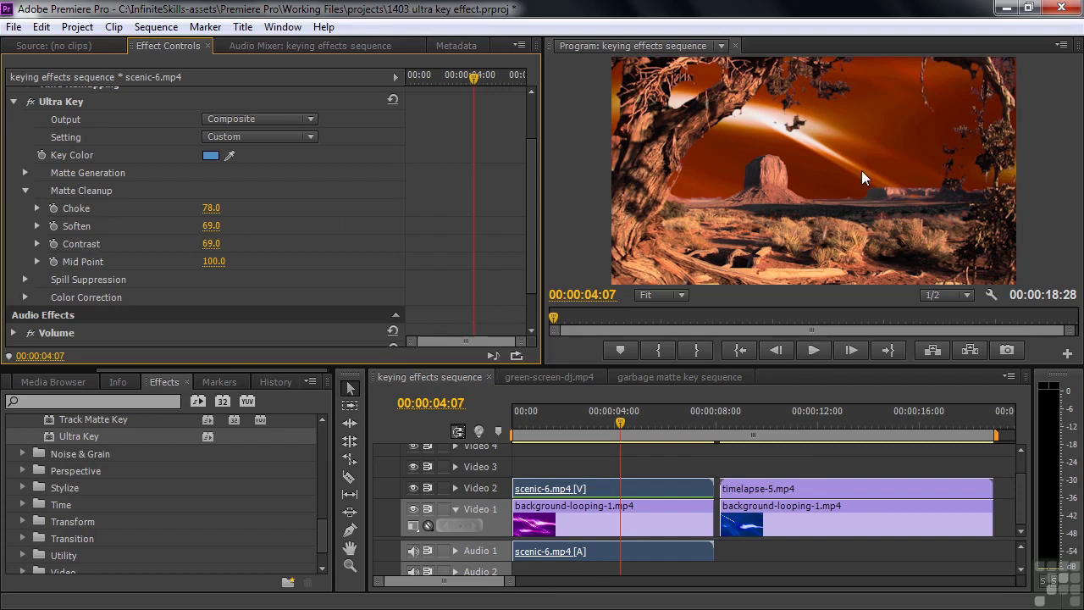
- Move the playhead to 00:00:13:11 and select timelapse-5.mp4 on Video 2
drag(619, 424, 851, 424)
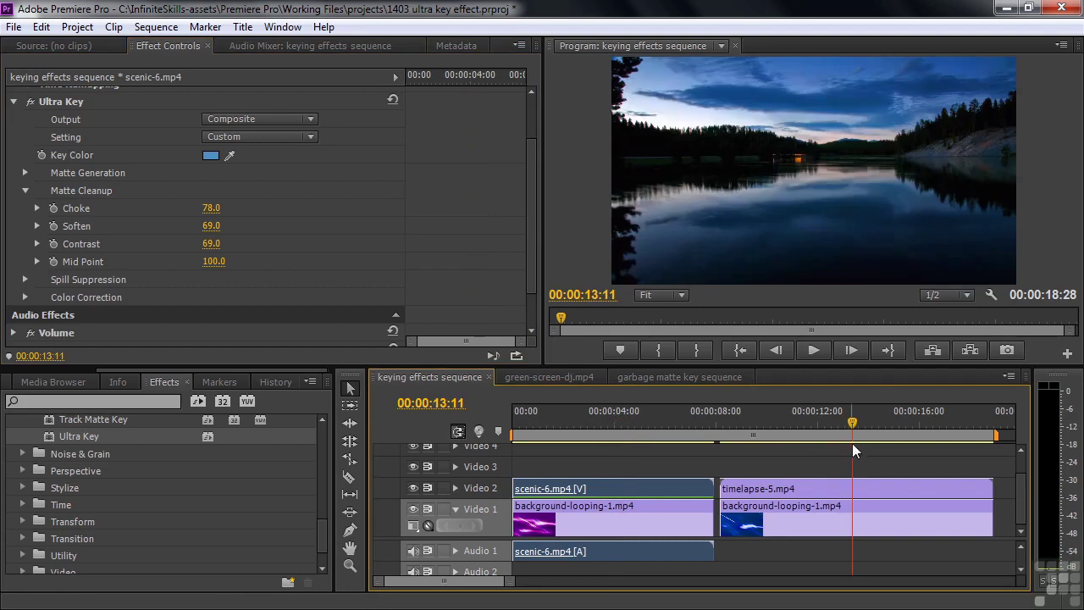
click(833, 486)
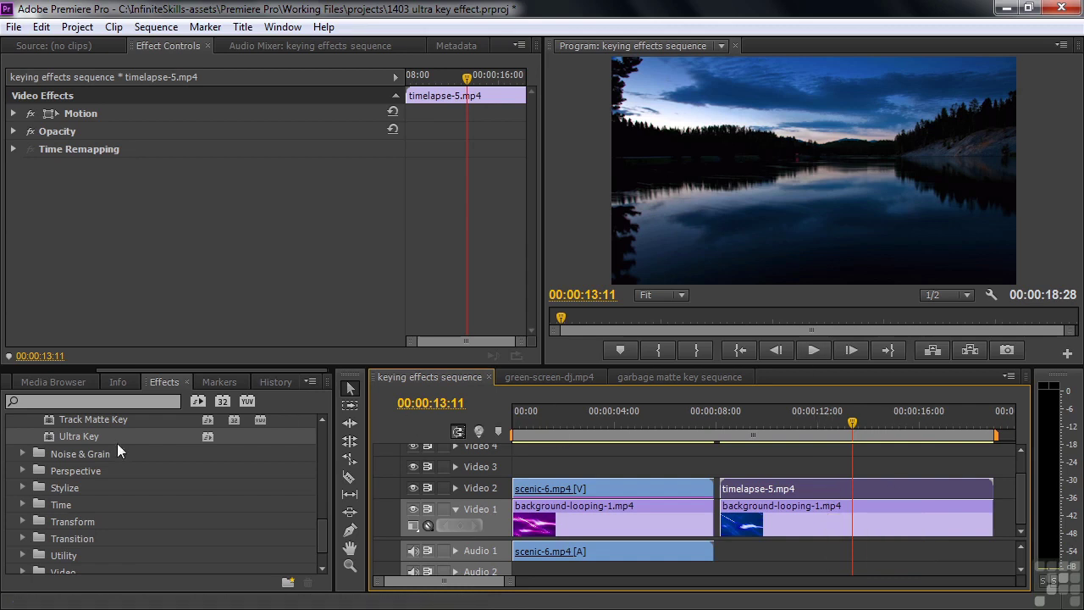
- Apply Ultra Key to timelapse-5.mp4 and sample the dark treeline at 00:00:14:09 as key colour
double_click(47, 436)
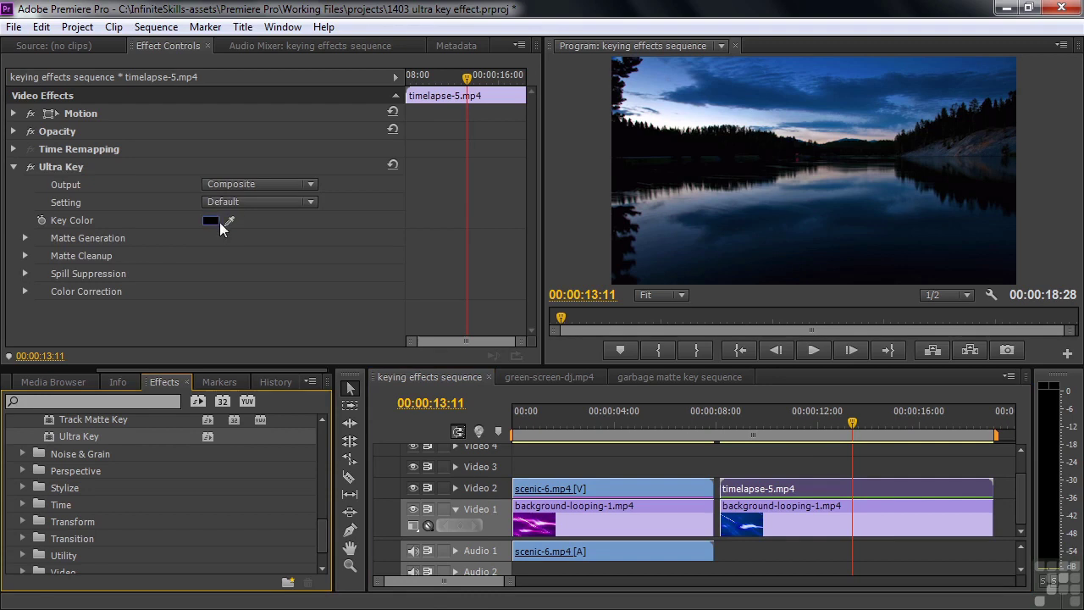
click(853, 425)
drag(853, 425, 877, 444)
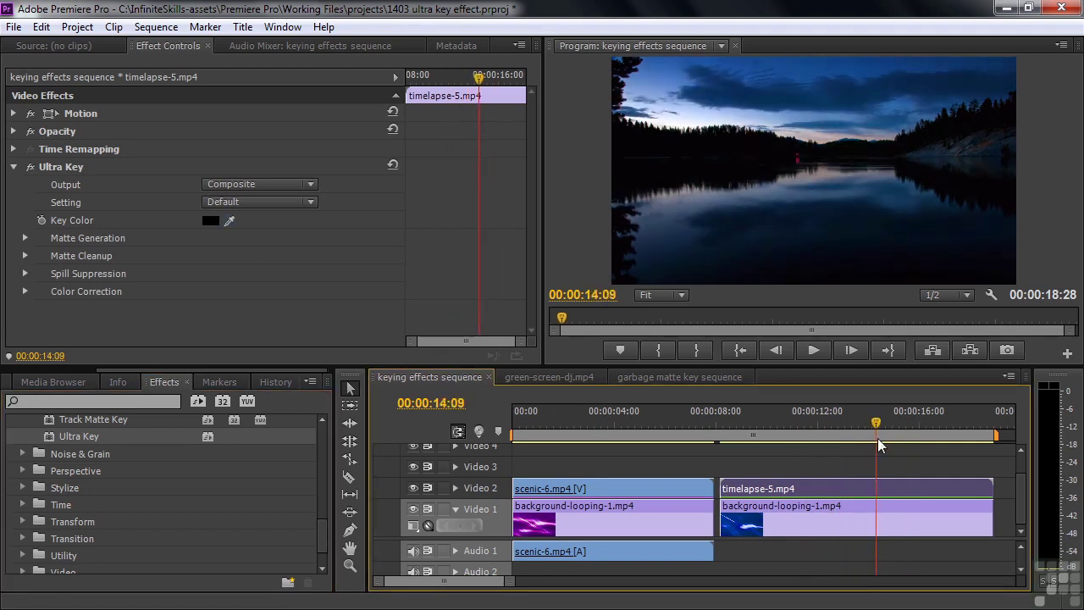
click(229, 219)
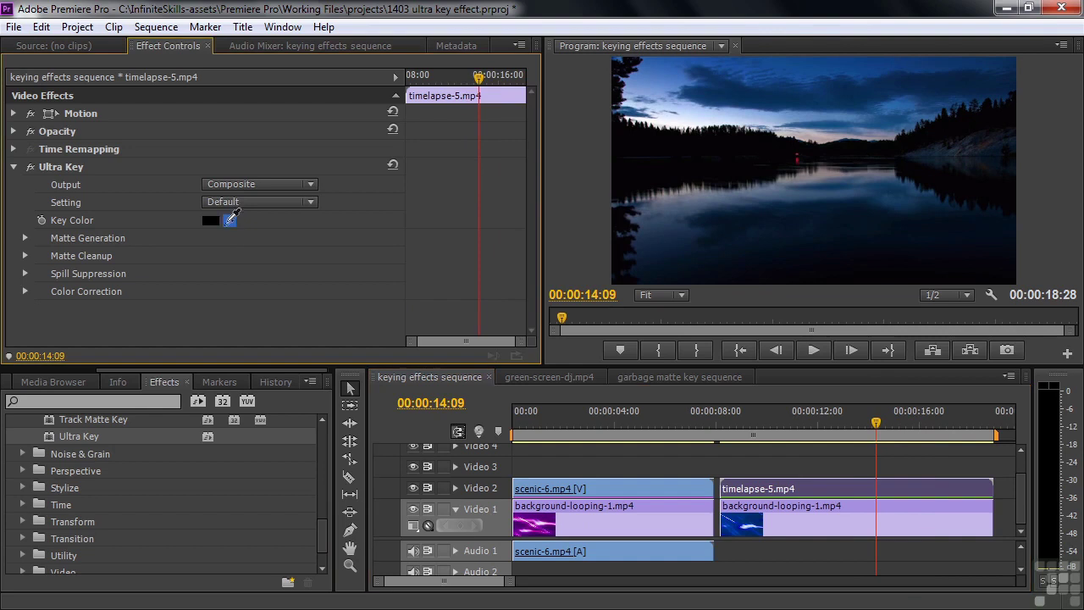
click(700, 160)
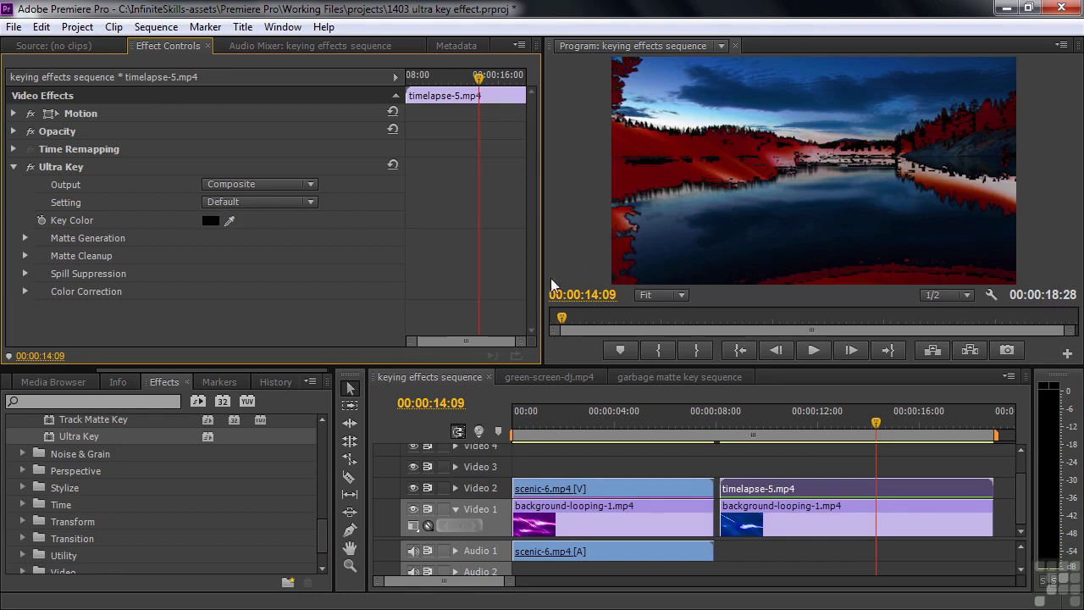
click(309, 184)
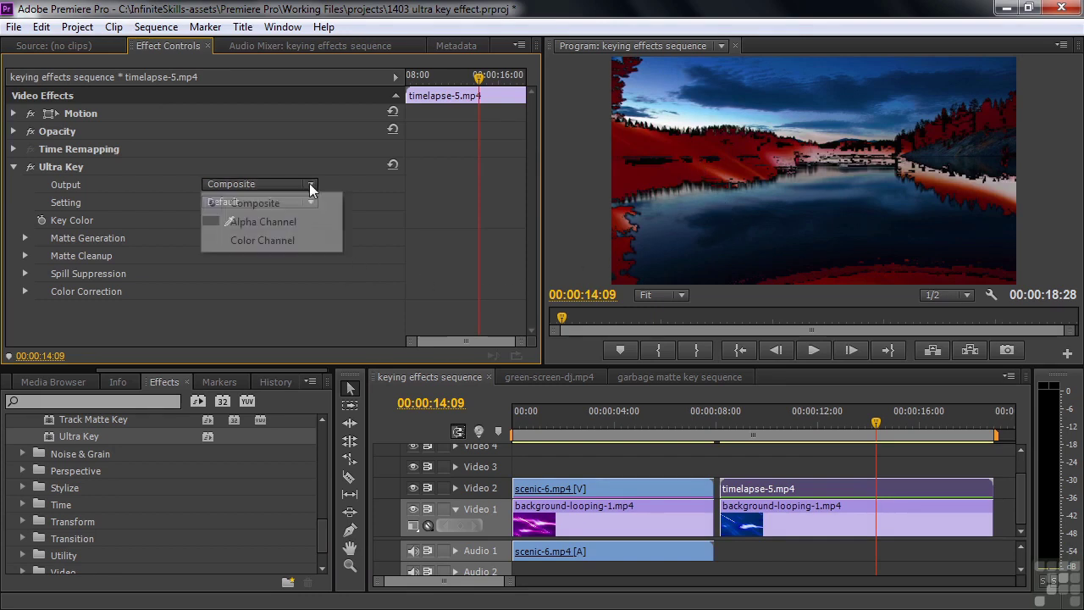
- Show the alpha matte and set Matte Generation Transparency to 80 and Highlight to 20
click(292, 222)
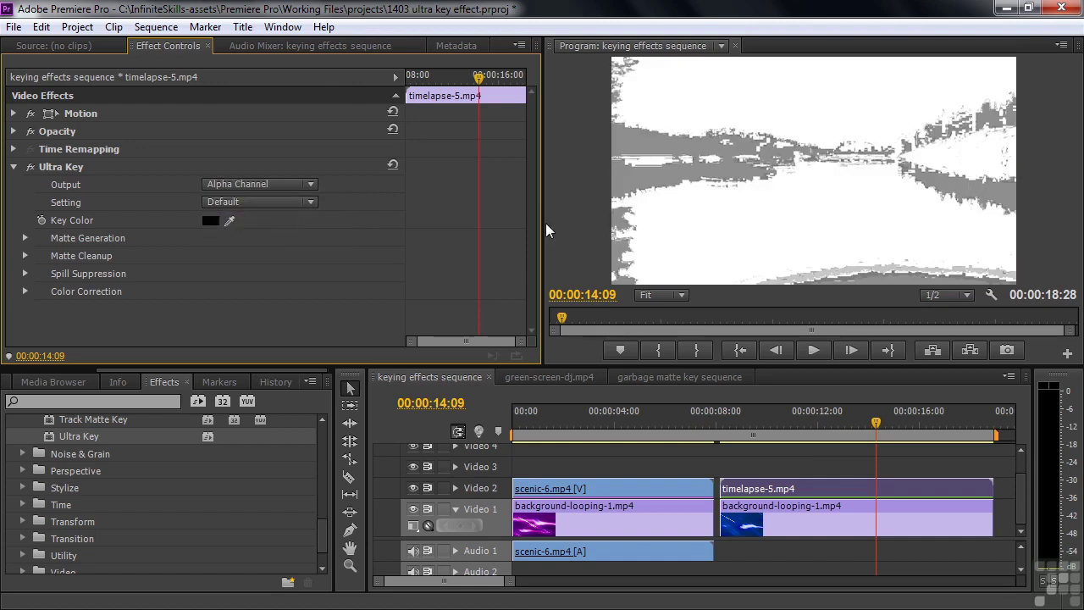
click(25, 237)
click(211, 254)
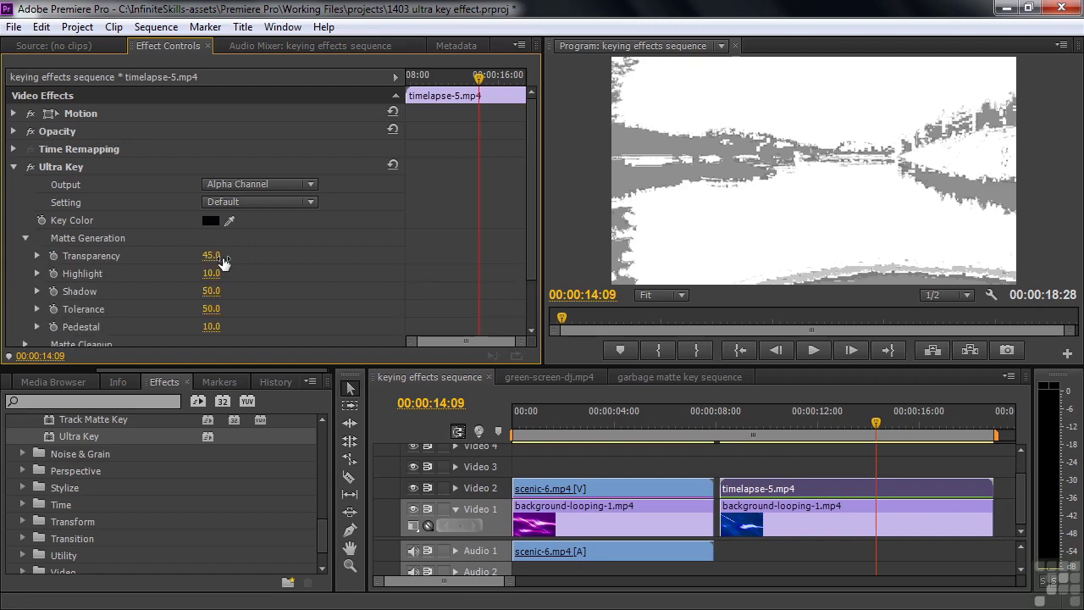
text(50)
key(Return)
drag(211, 255, 237, 255)
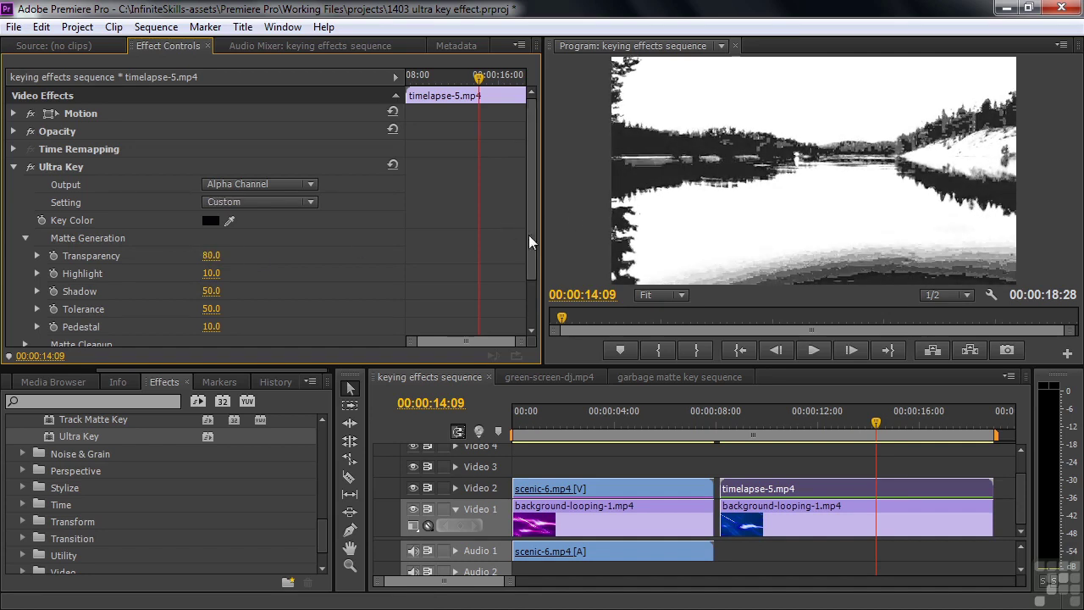
scroll(528, 235, down, 2)
drag(211, 212, 225, 262)
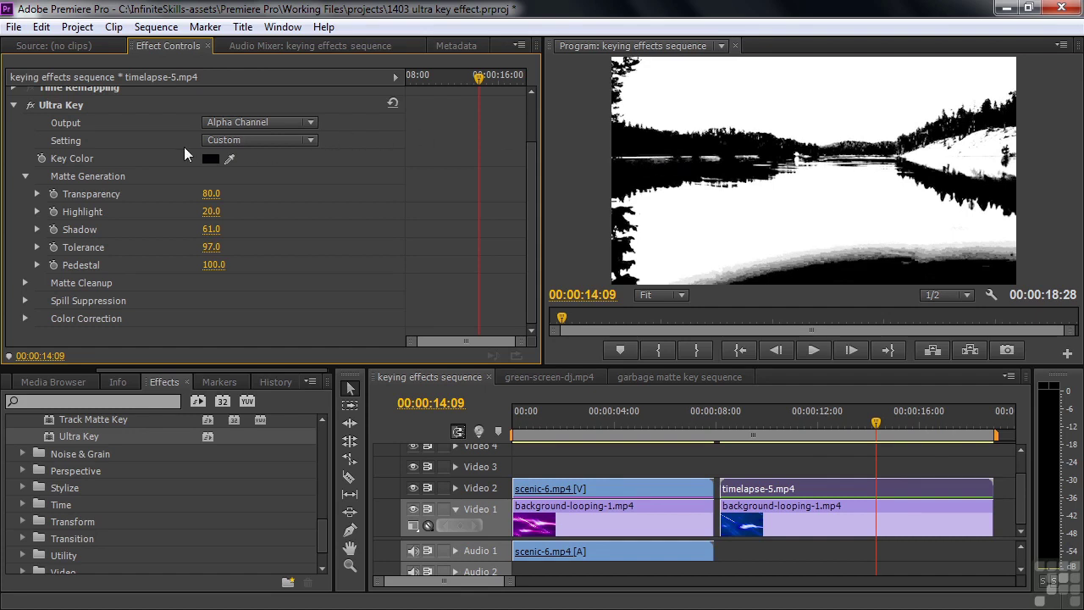
- Sample a new timelapse key colour from the lake image and raise Transparency
click(229, 158)
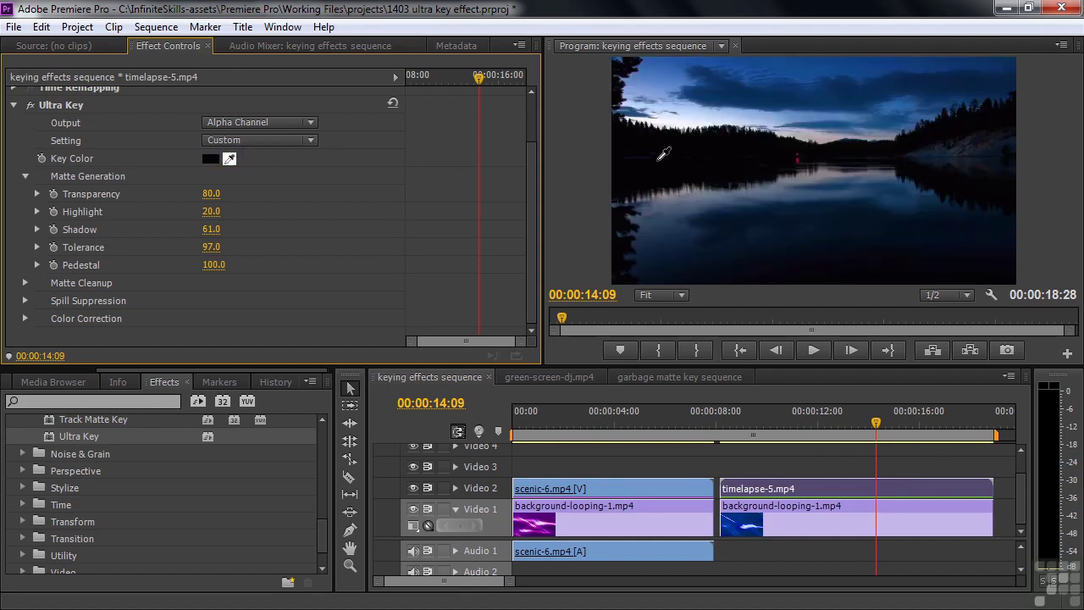
click(658, 159)
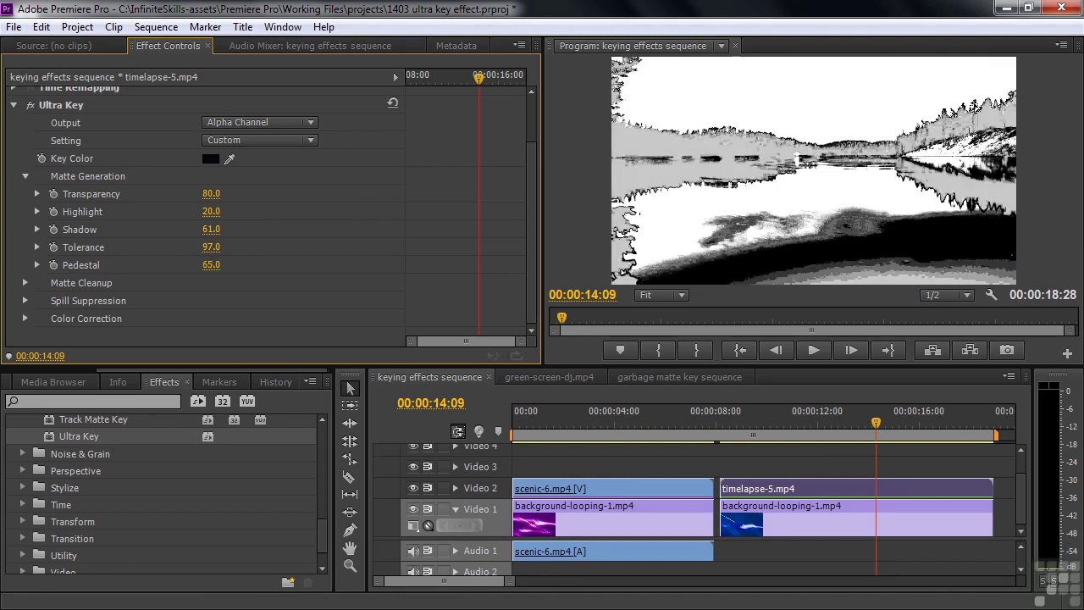
drag(211, 197, 302, 198)
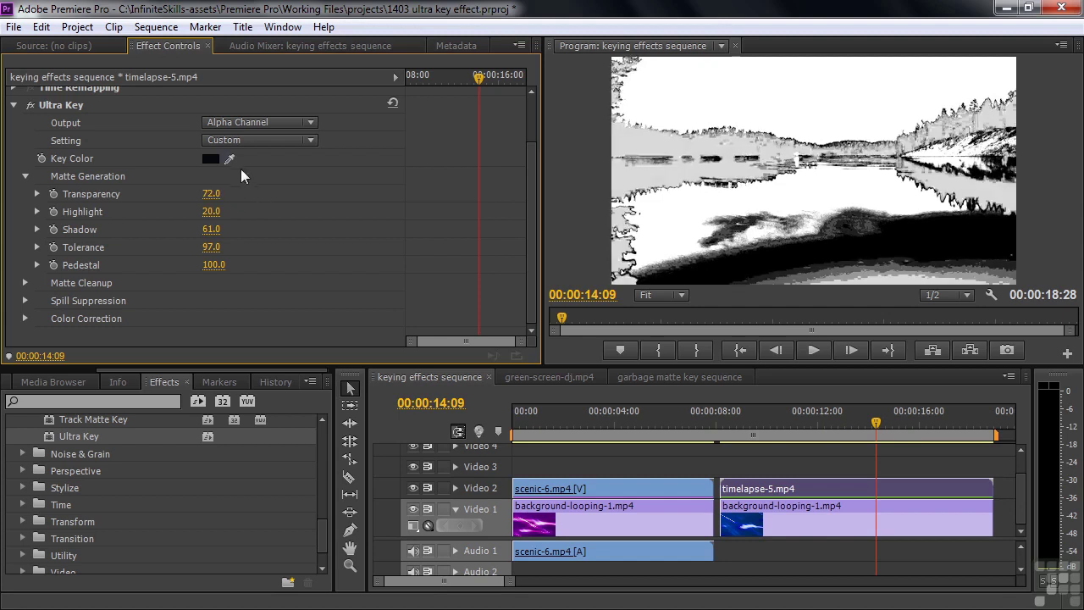
- Resample the key colour from the dark trees, settling Transparency at 72
click(228, 158)
click(682, 161)
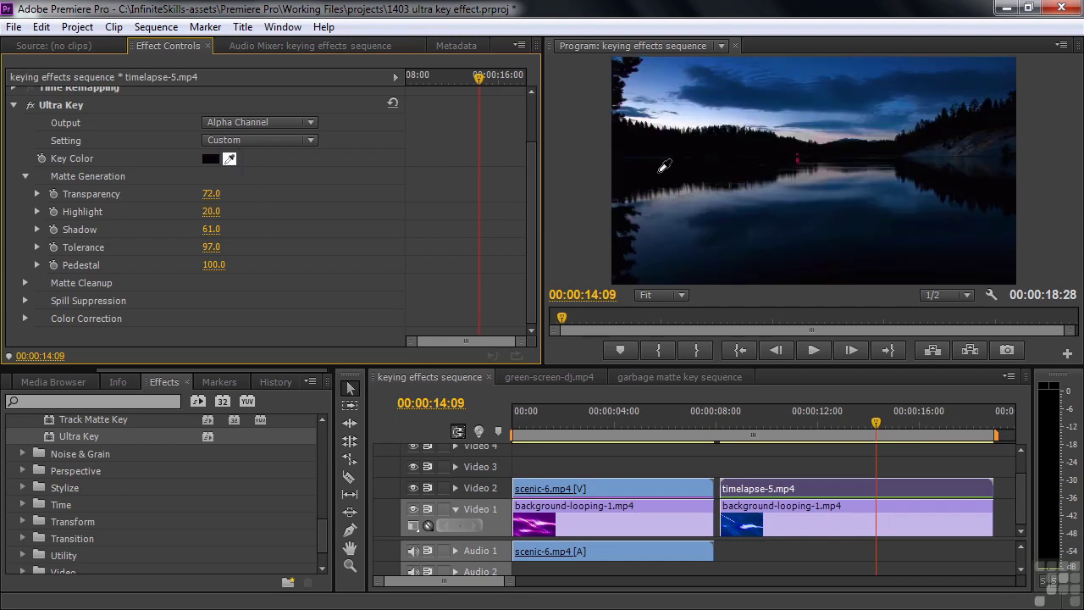
click(660, 171)
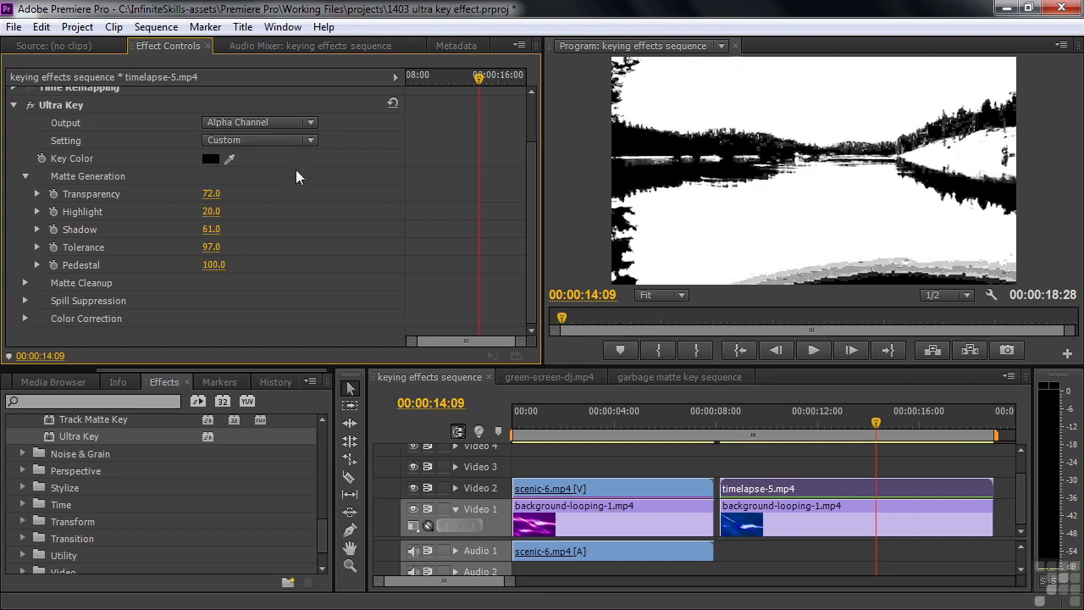
click(313, 125)
- Return Output to Composite and push Matte Cleanup Choke, Soften and Mid Point to 100
click(298, 144)
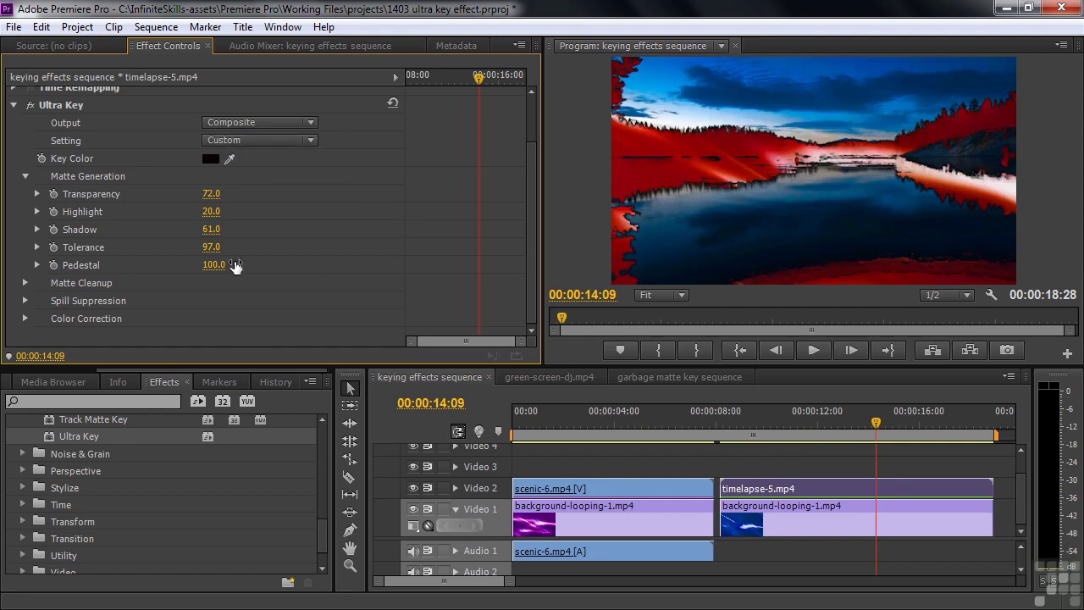
click(25, 282)
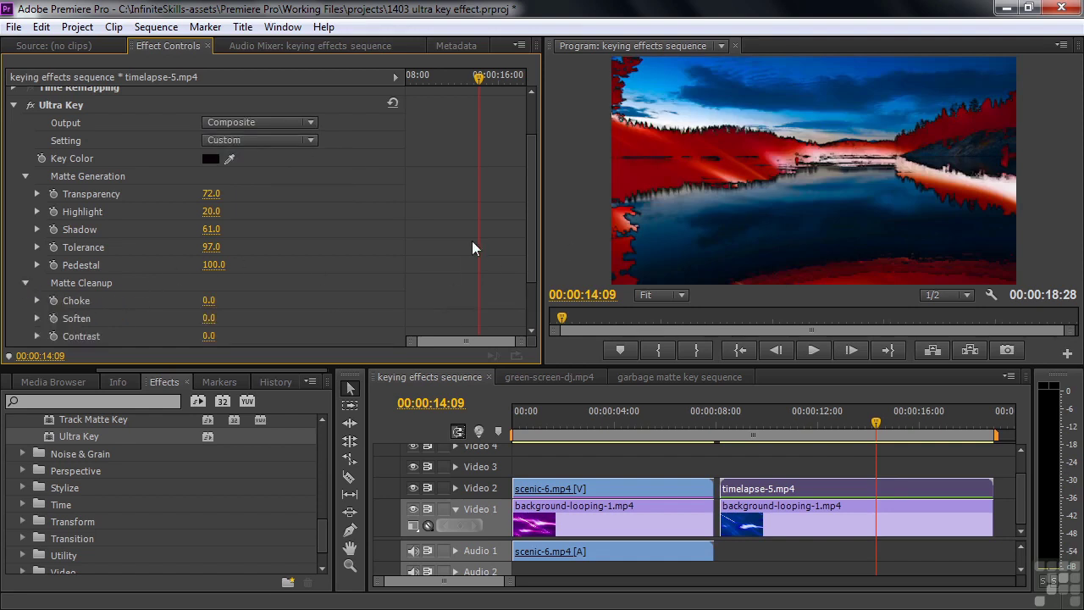
drag(530, 210, 531, 283)
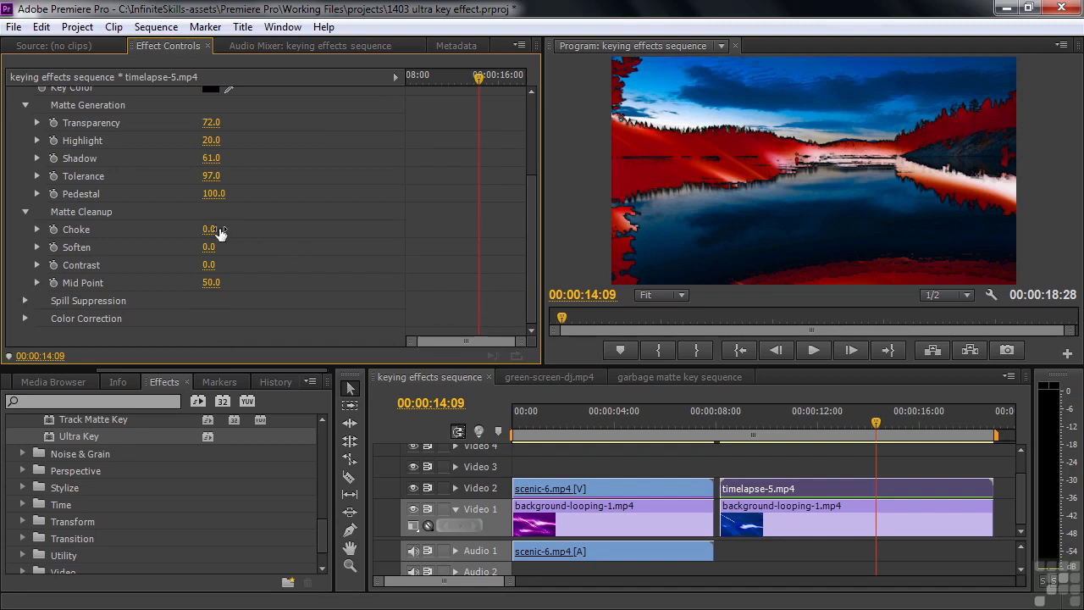
drag(219, 233, 303, 233)
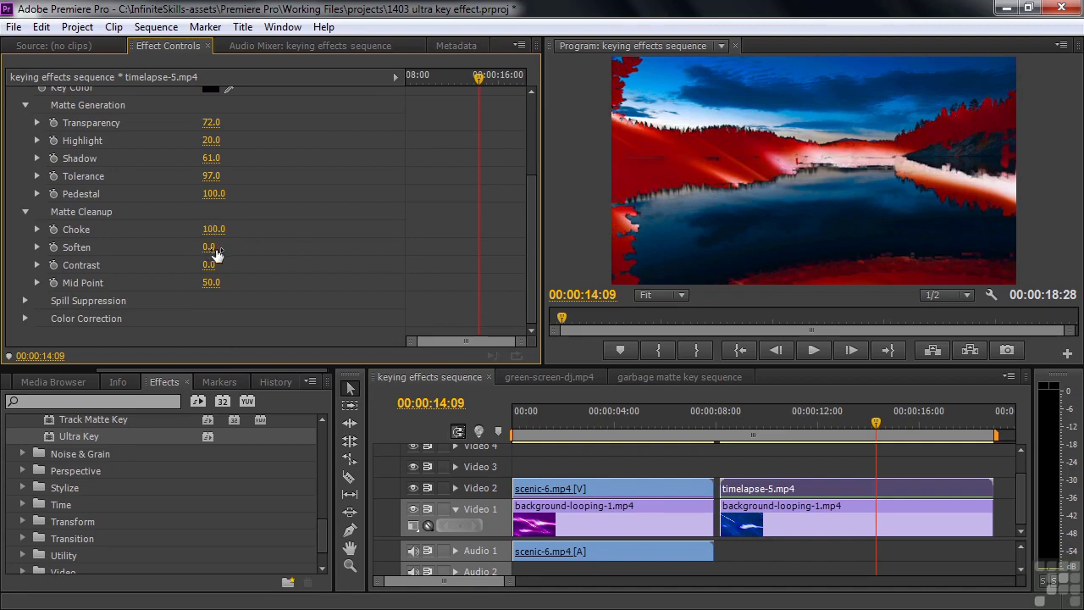
drag(211, 249, 296, 249)
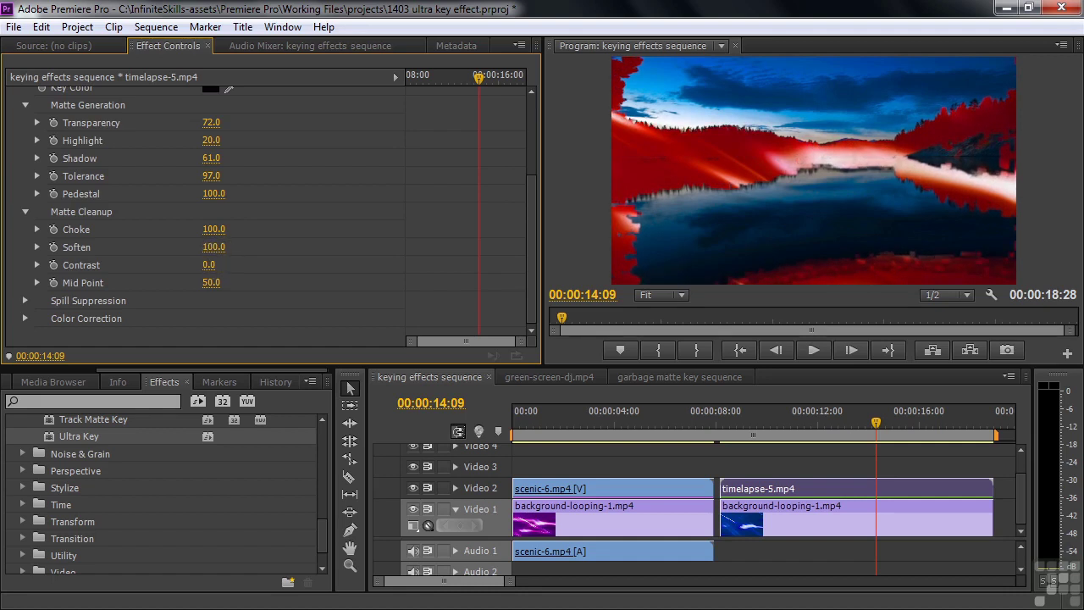
mouse_move(212, 283)
mouse_down()
mouse_move(254, 283)
mouse_move(222, 285)
mouse_up()
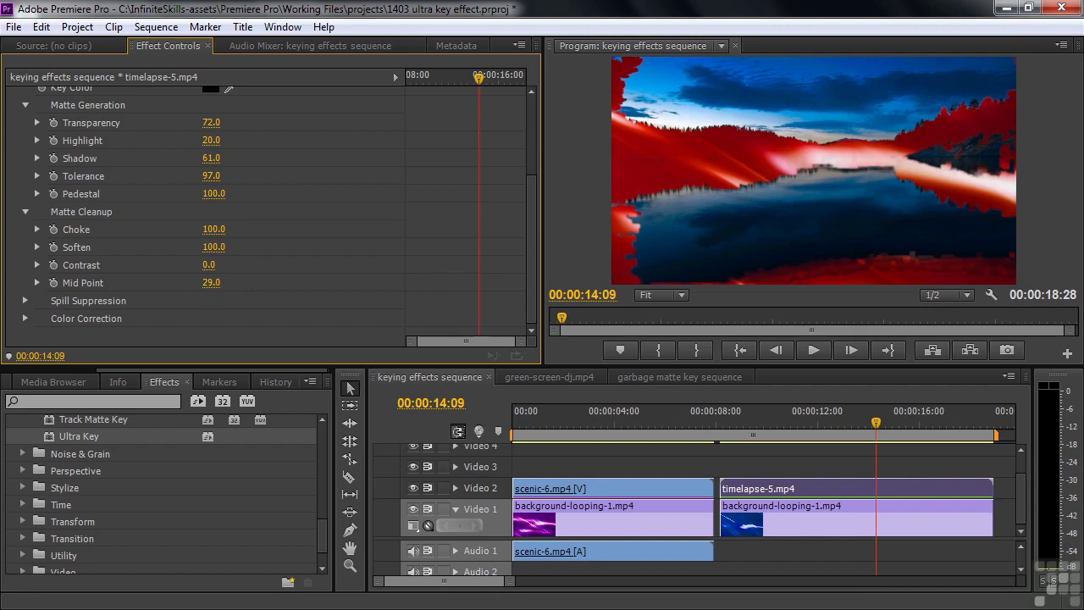
- Play back the keyed timelapse, then switch to the green-screen-dj.mp4 sequence
key(space)
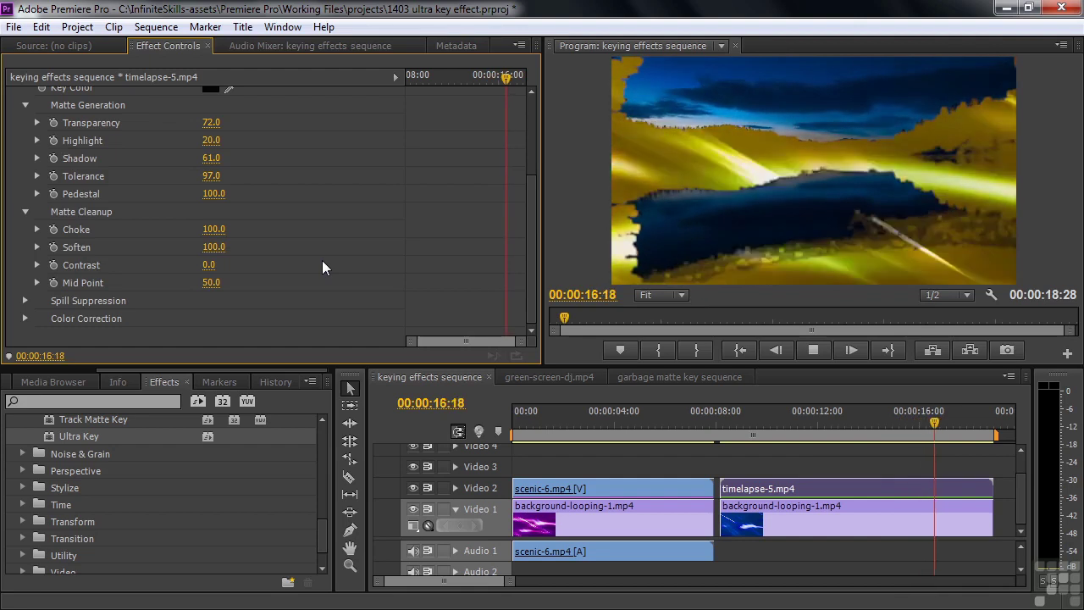
key(space)
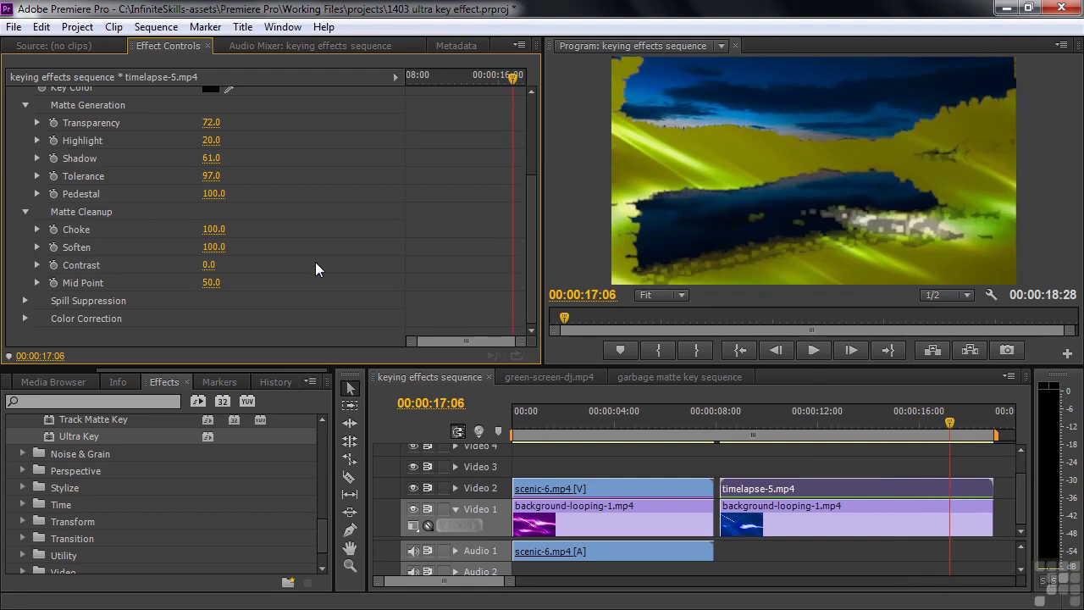
click(530, 378)
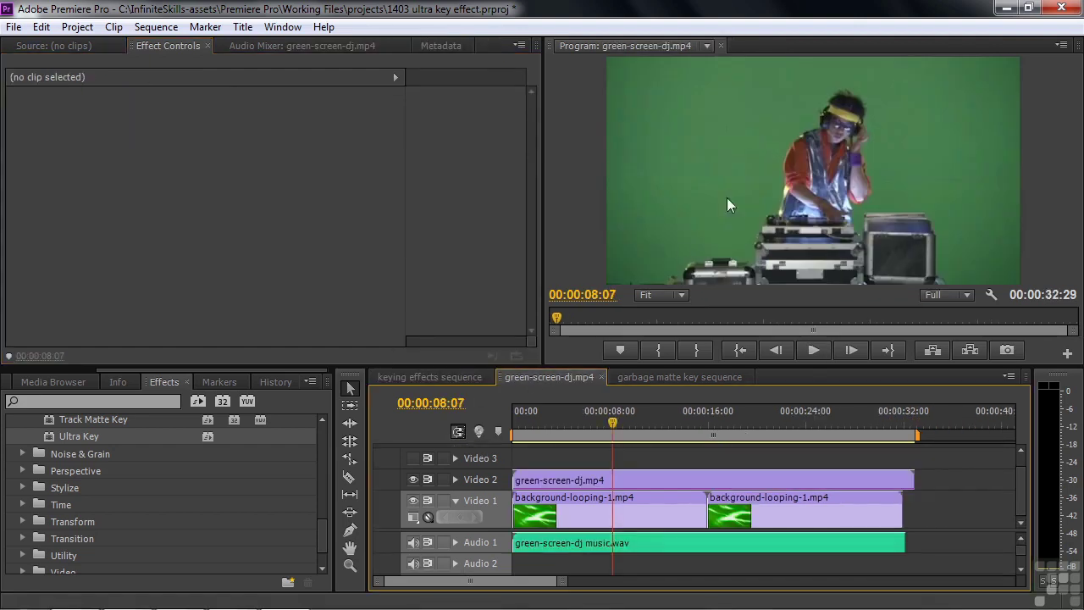
- Disable Luma Curve on green-screen-dj.mp4 and apply Ultra Key to the clip
click(637, 479)
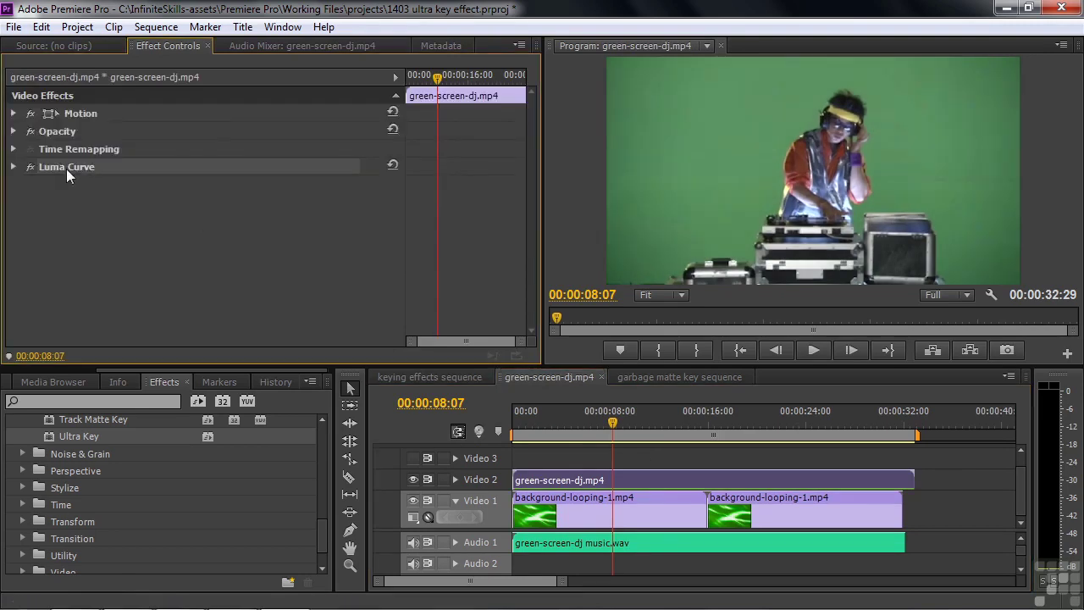
click(31, 167)
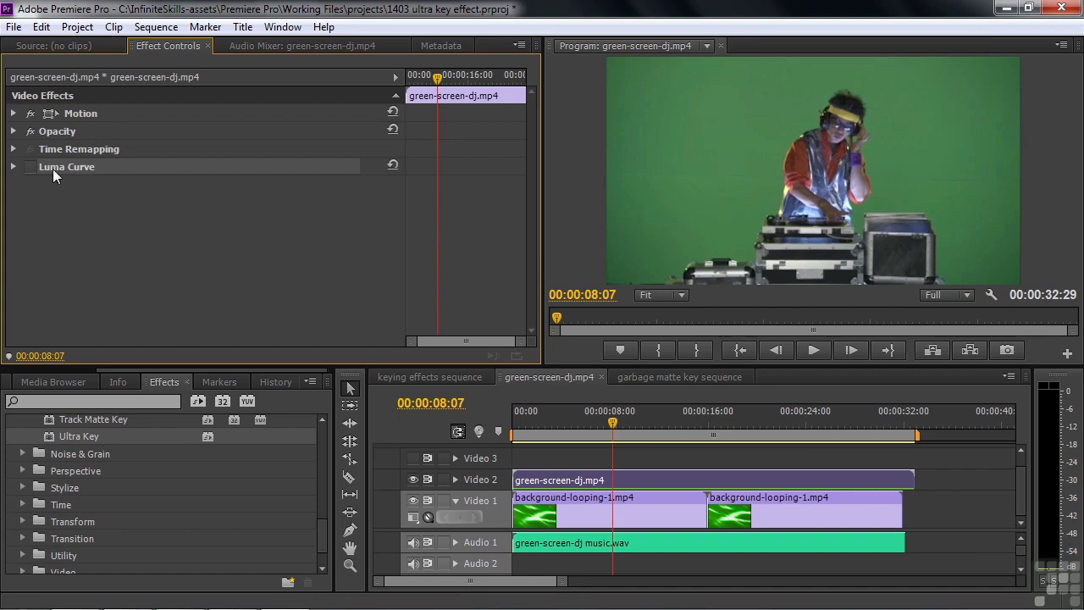
click(30, 167)
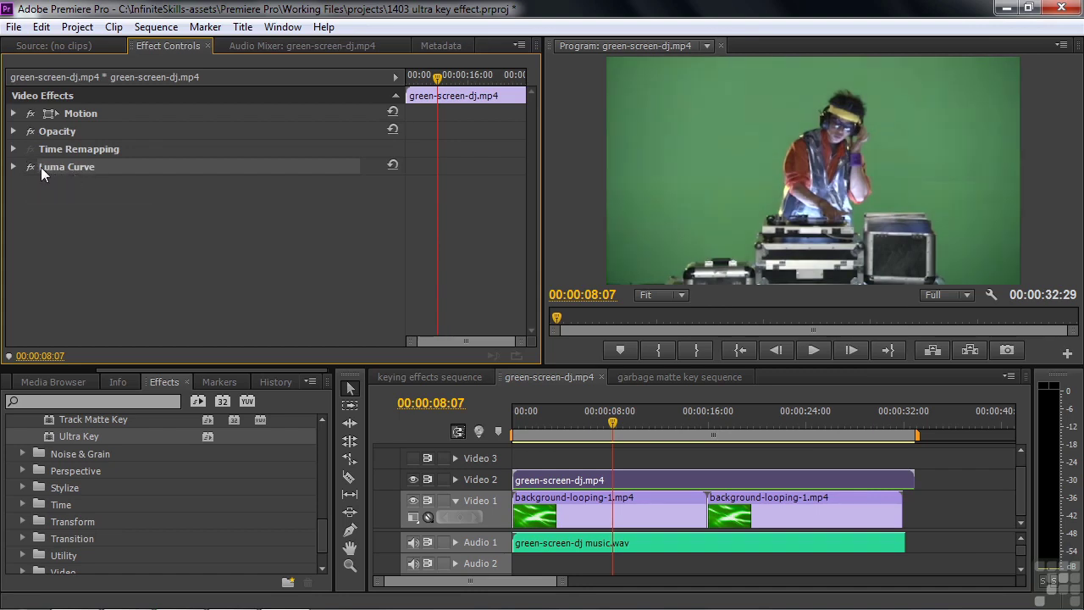
click(28, 167)
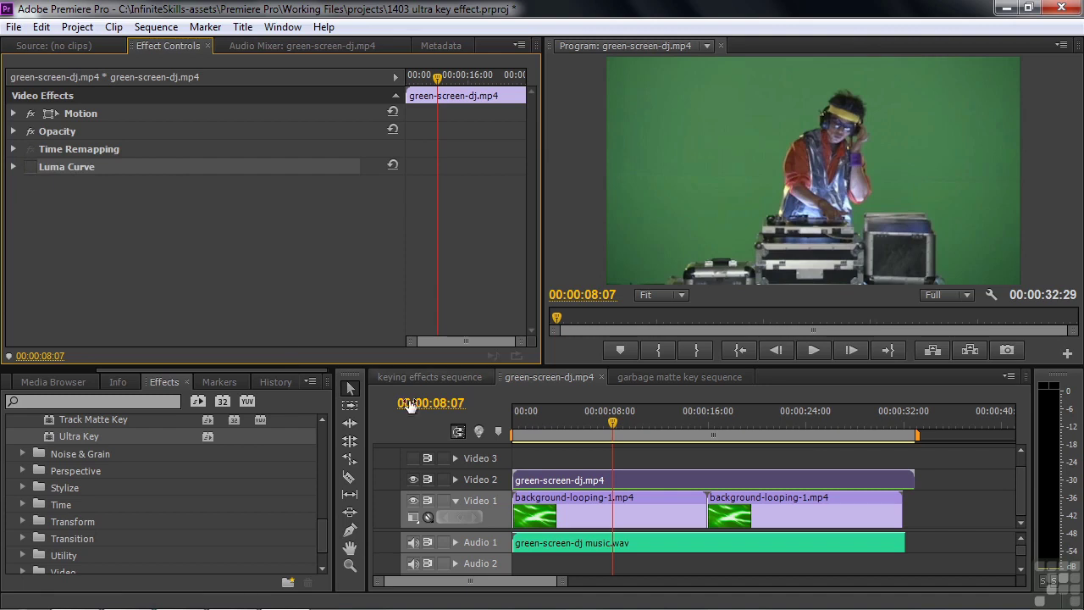
click(57, 435)
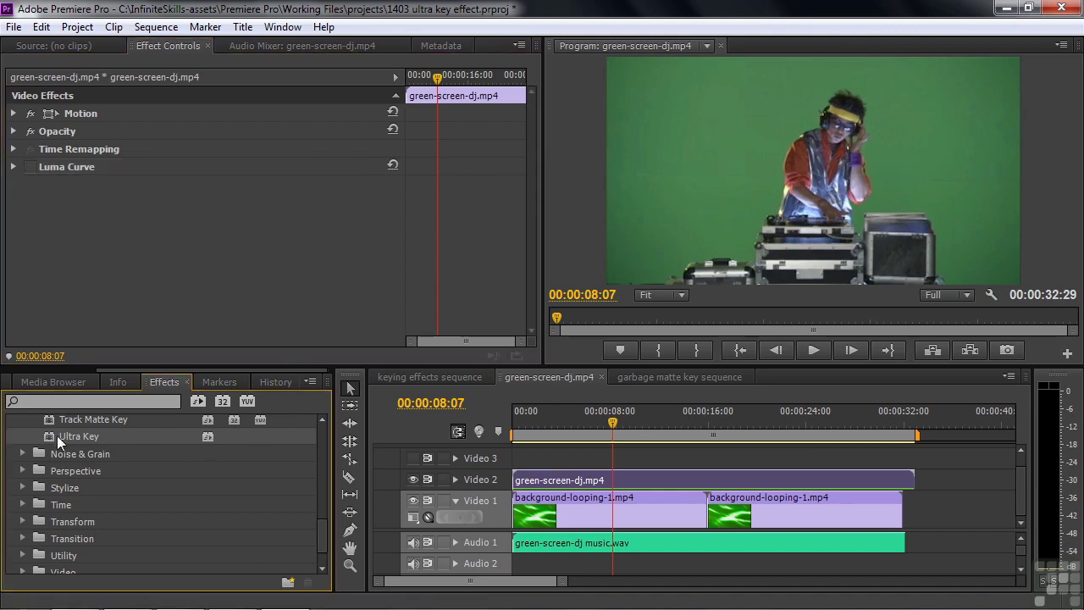
double_click(56, 436)
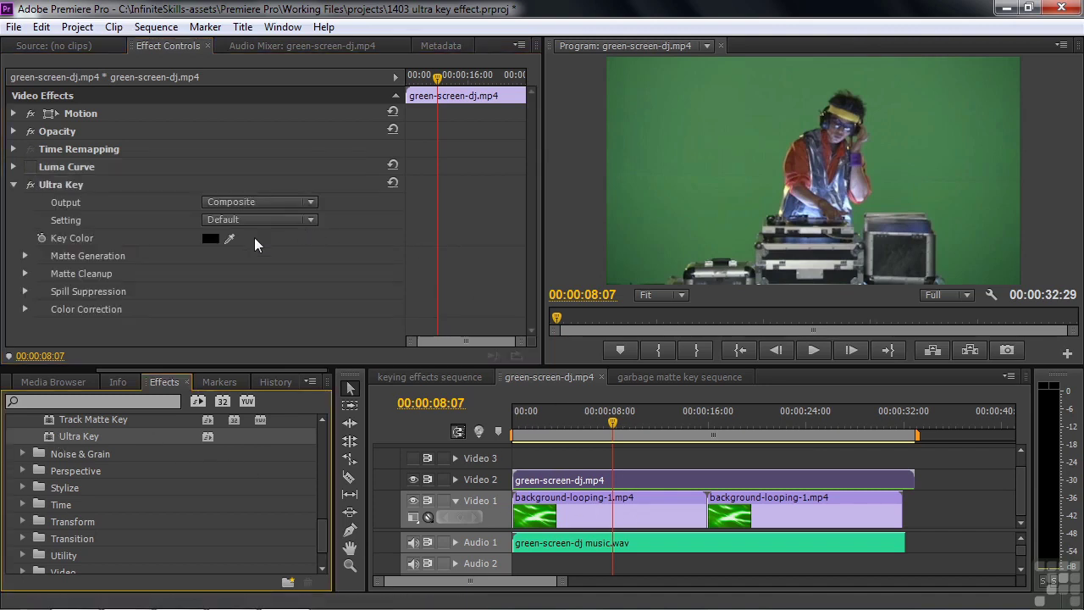
- Sample the green backdrop behind the DJ with the Key Color eyedropper
drag(229, 238, 645, 251)
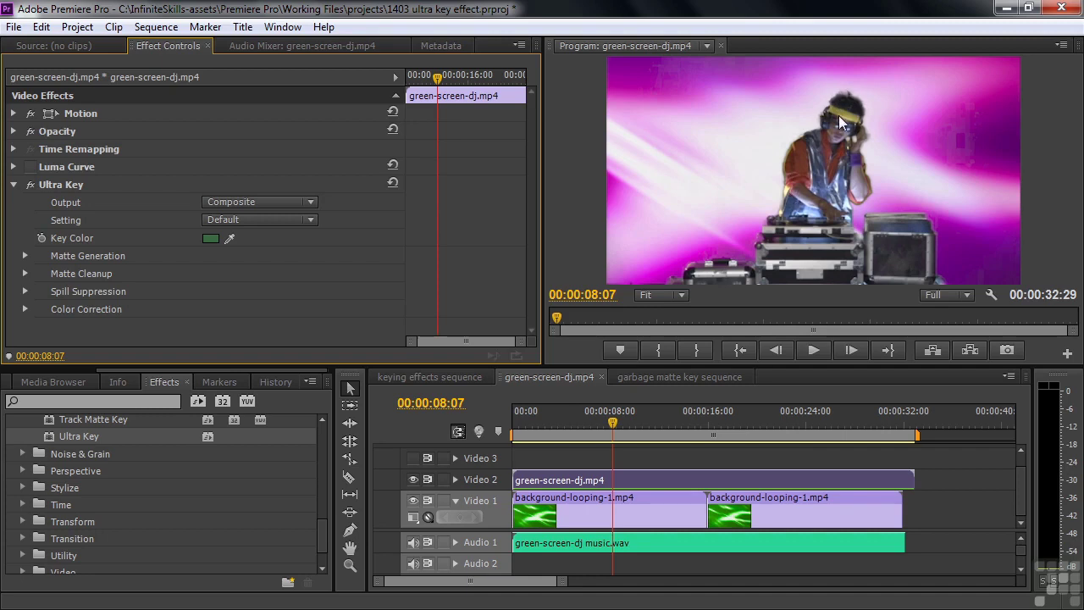
click(312, 202)
- Show the DJ key as an Alpha Channel matte and set Matte Generation Transparency to 39
click(284, 241)
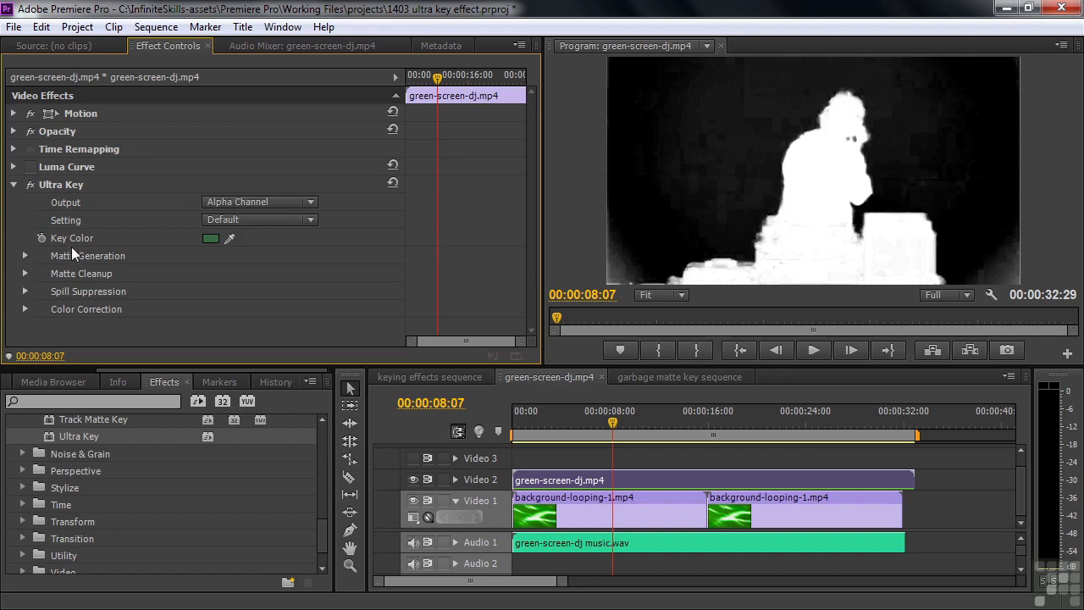
click(25, 256)
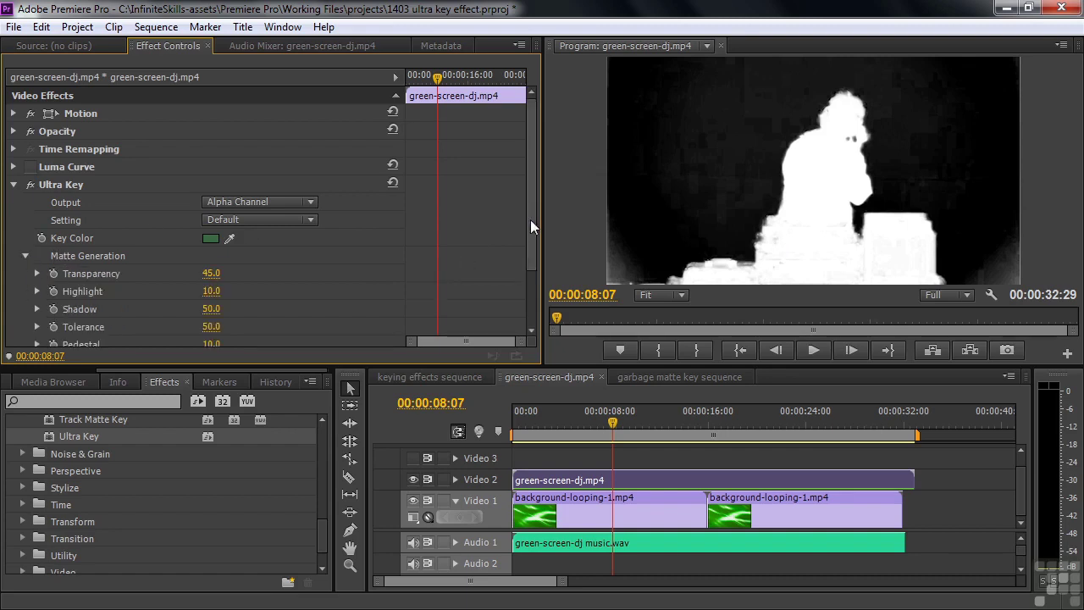
drag(530, 219, 530, 282)
drag(211, 193, 170, 193)
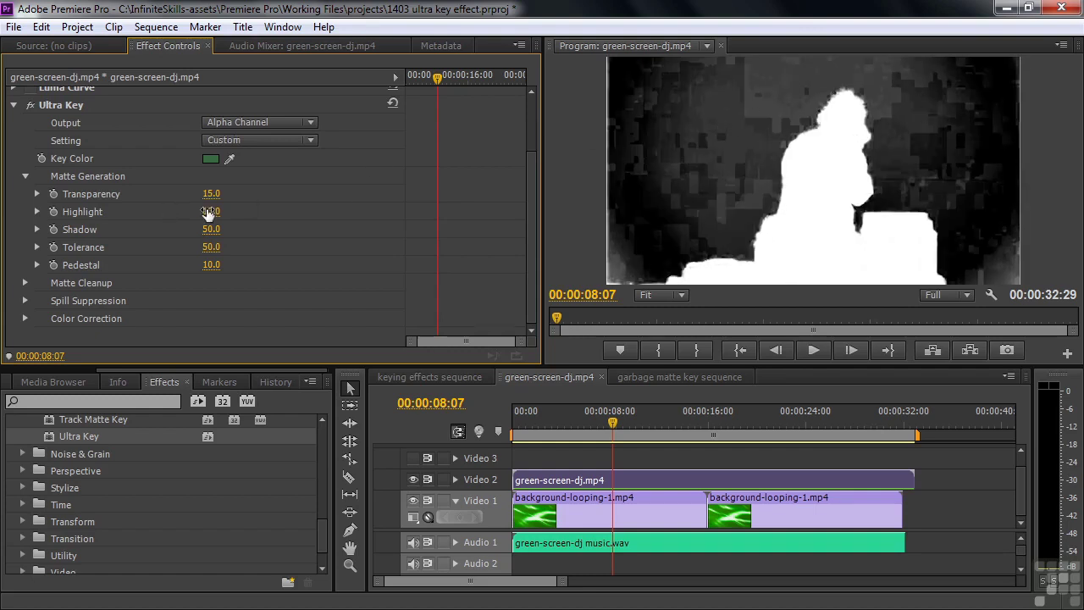
drag(213, 194, 587, 261)
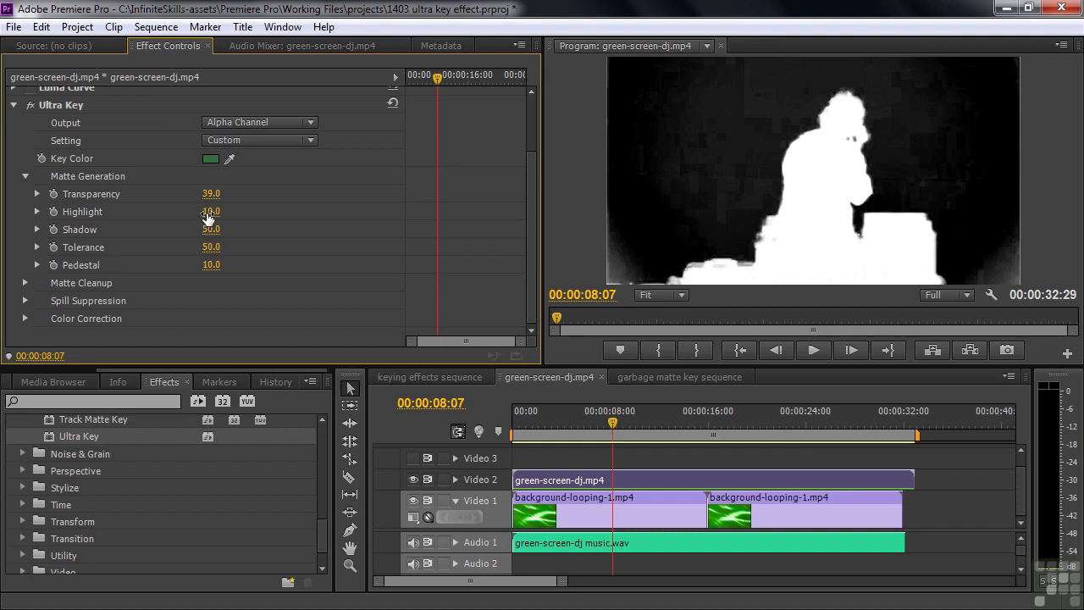
- Set Highlight 0, Shadow 17, Tolerance 63 and Pedestal 27
drag(207, 211, 199, 212)
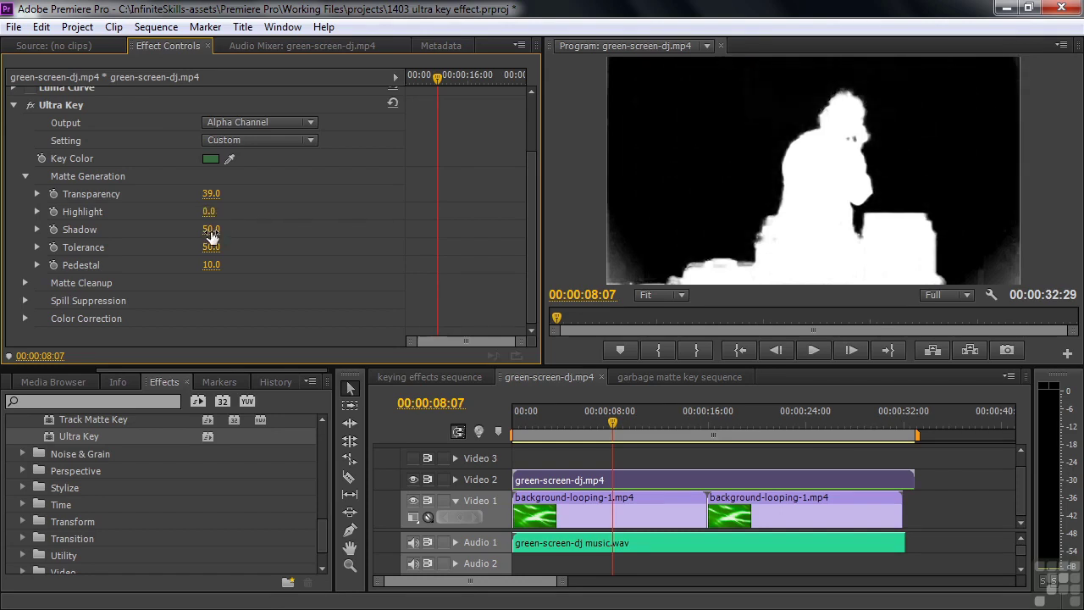
drag(211, 229, 202, 228)
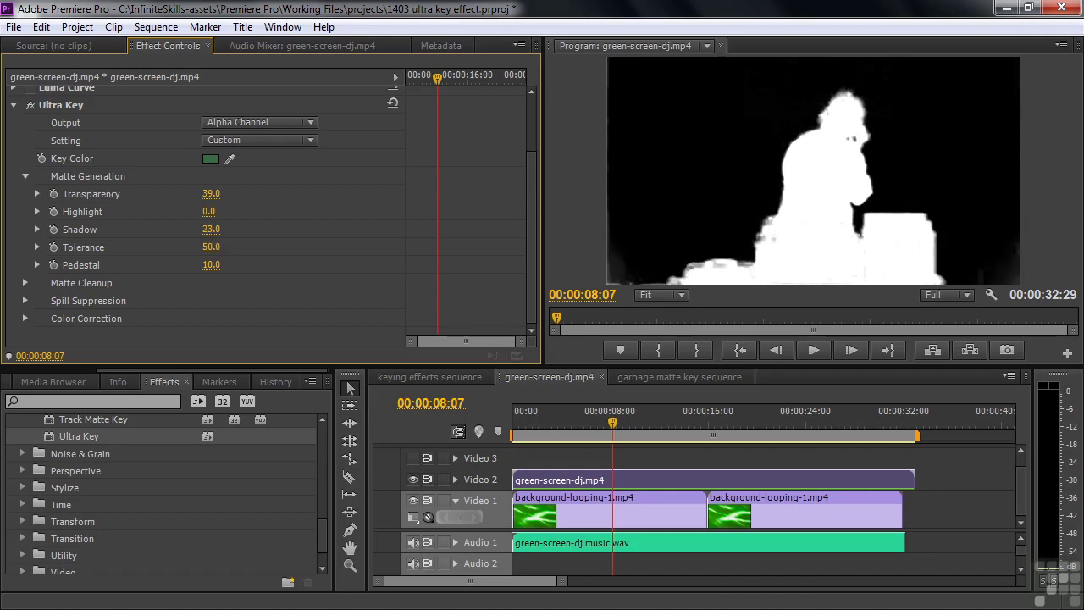
drag(210, 229, 232, 247)
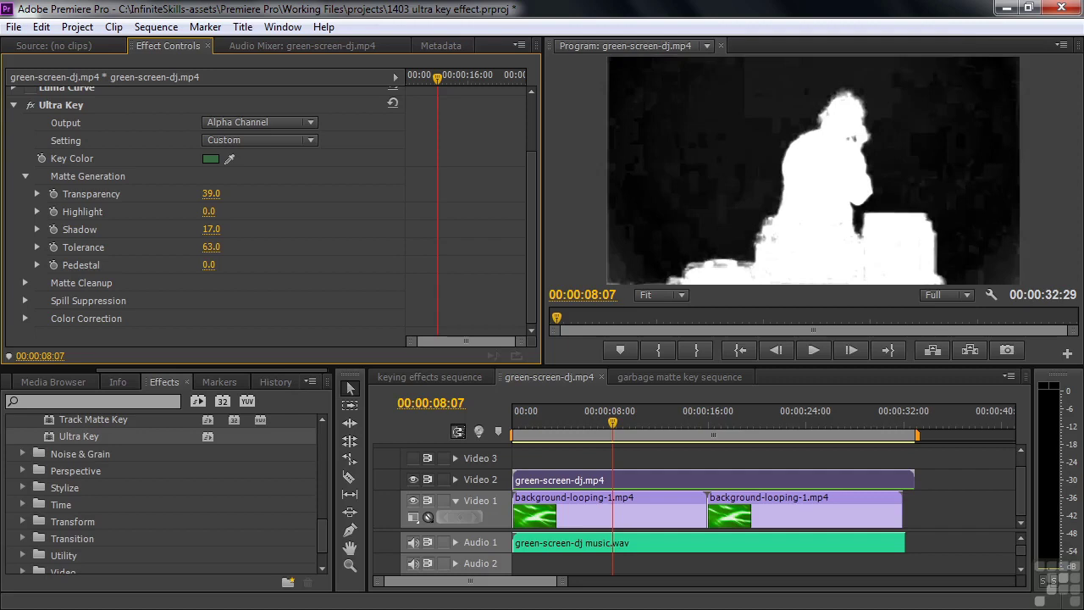
drag(211, 264, 221, 264)
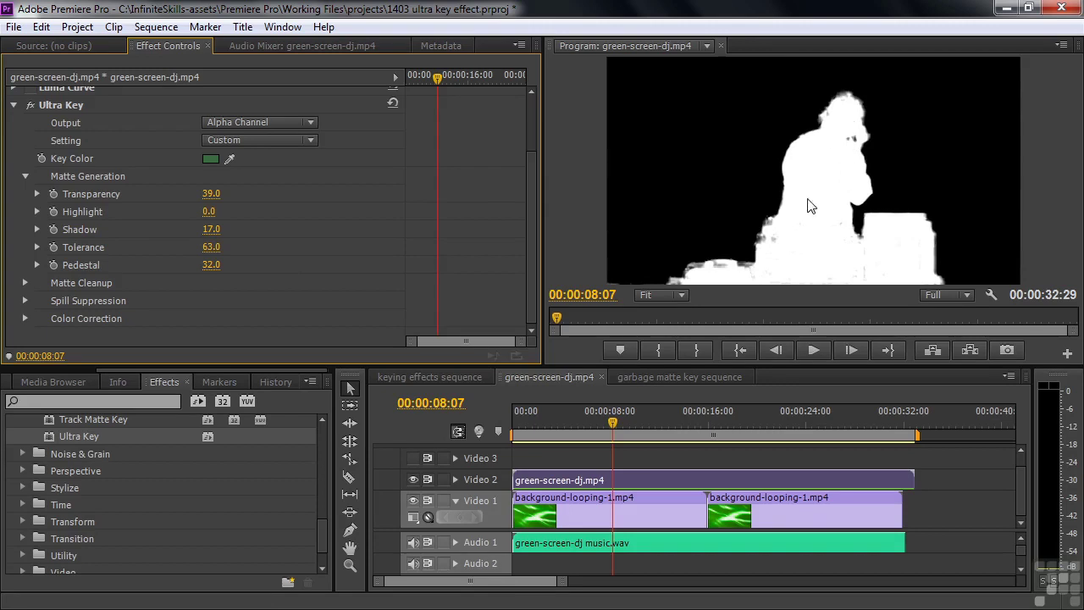
key(ctrl+z)
click(313, 125)
- Return to Composite and set Matte Cleanup Choke 4, Soften 5, Contrast 58, Mid Point 0
click(283, 144)
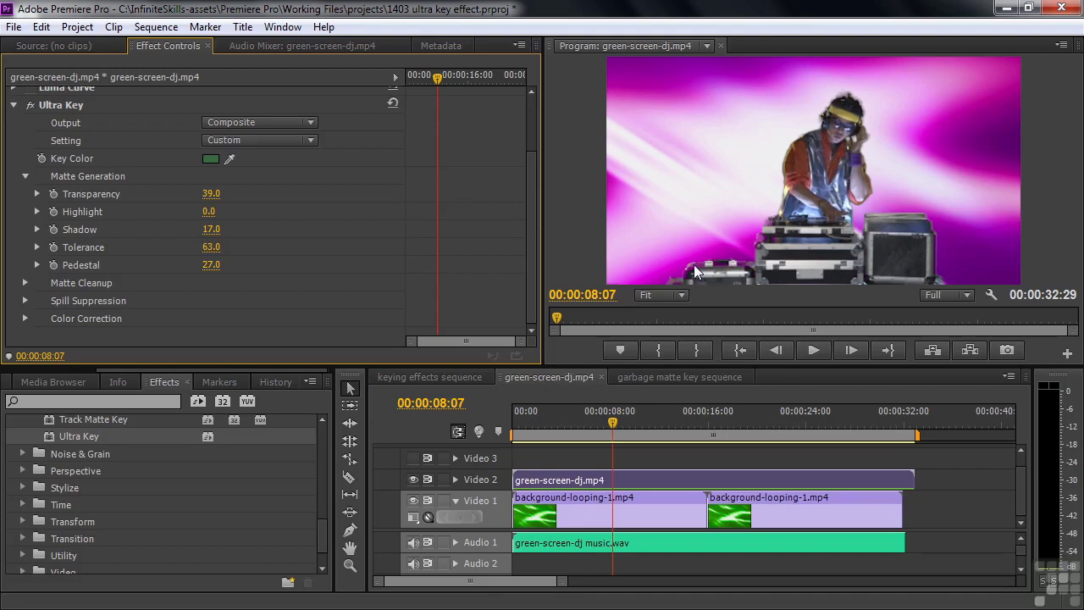
click(24, 283)
scroll(508, 246, down, 4)
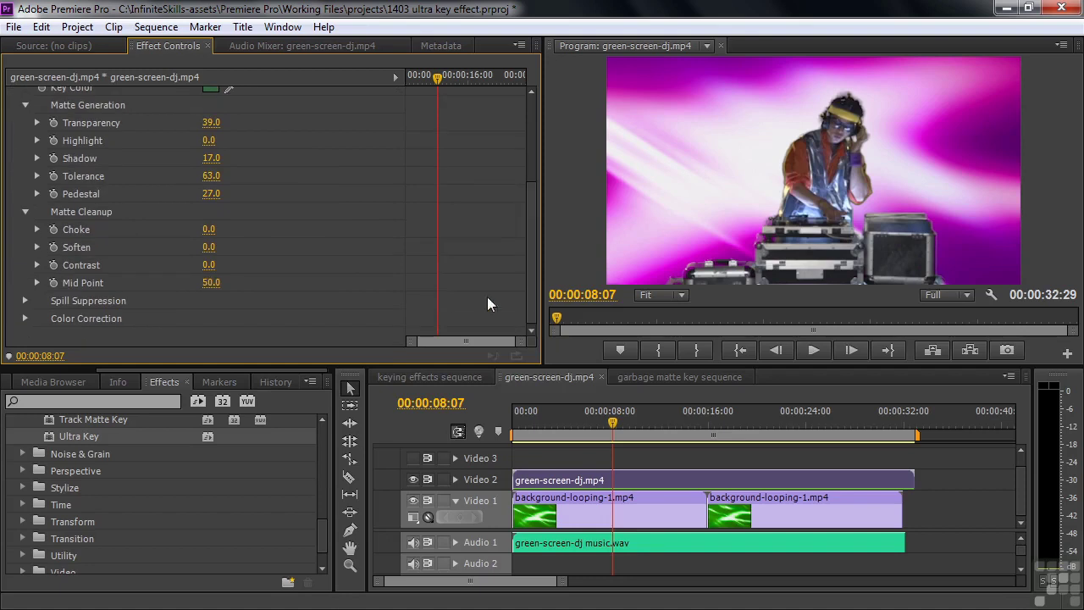
mouse_move(208, 229)
mouse_down()
mouse_move(269, 228)
mouse_move(209, 229)
mouse_move(222, 246)
mouse_move(212, 247)
mouse_up()
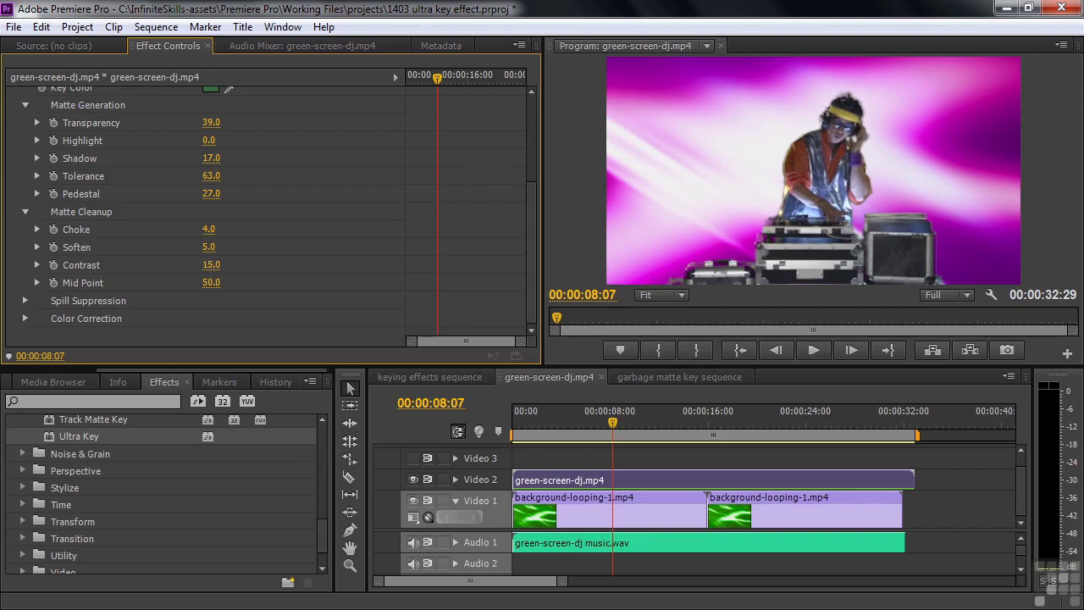
mouse_move(211, 264)
mouse_down()
mouse_move(223, 264)
mouse_move(227, 283)
mouse_move(210, 283)
mouse_up()
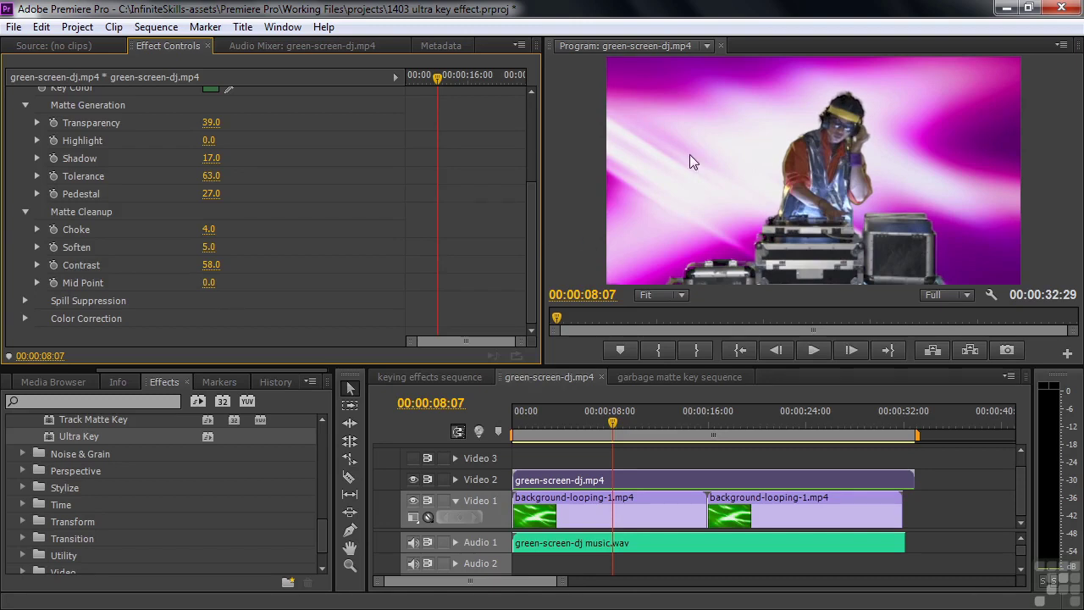
click(25, 301)
- Set Spill Suppression to Desaturate 17, Range 33, Spill 21 and Luma 51
drag(527, 217, 526, 297)
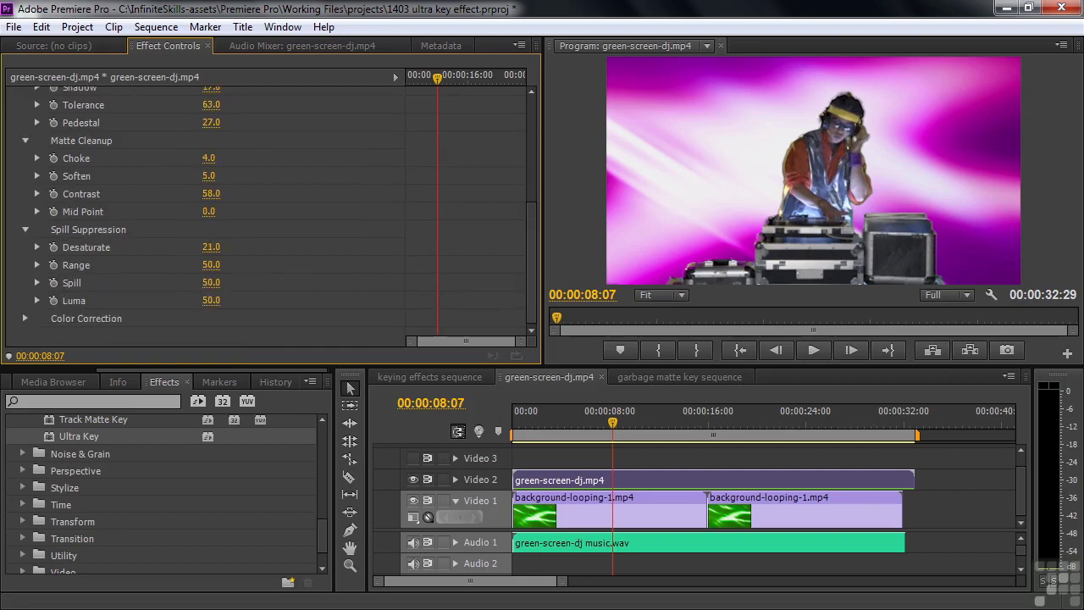
mouse_move(210, 246)
mouse_down()
mouse_move(189, 246)
mouse_move(219, 246)
mouse_up()
drag(211, 264, 265, 264)
drag(212, 282, 202, 300)
drag(535, 280, 541, 157)
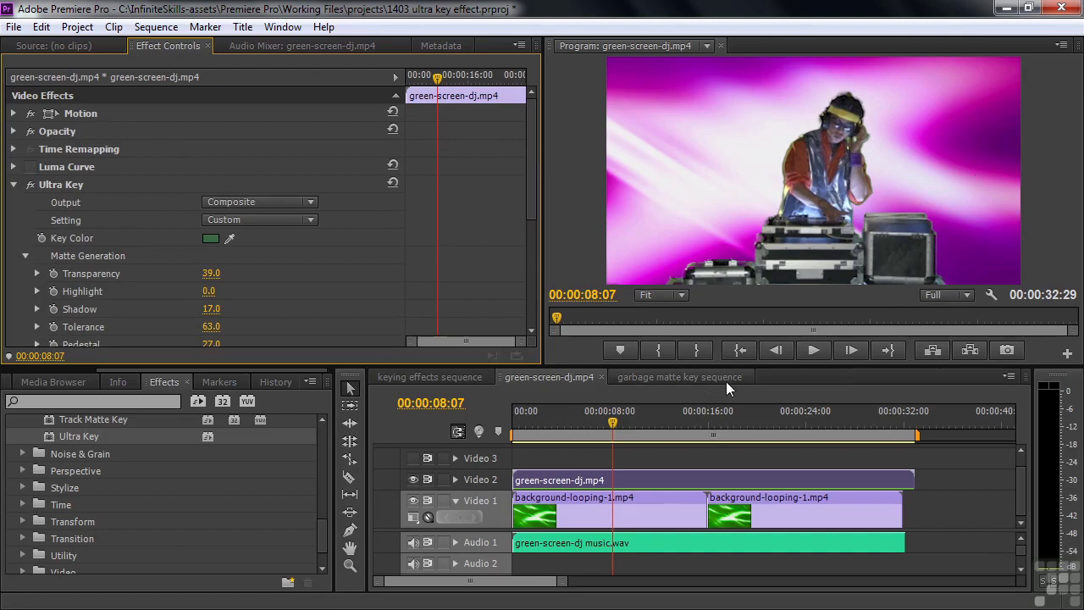
- Raise the DJ matte's Choke to 73, previewing the composite before and after
key(space)
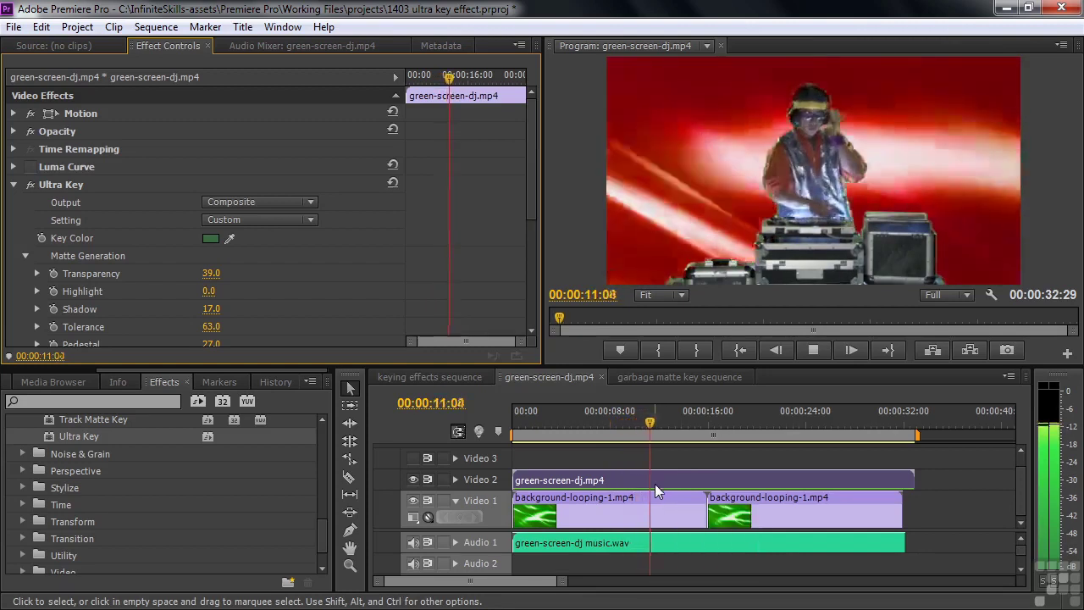
key(space)
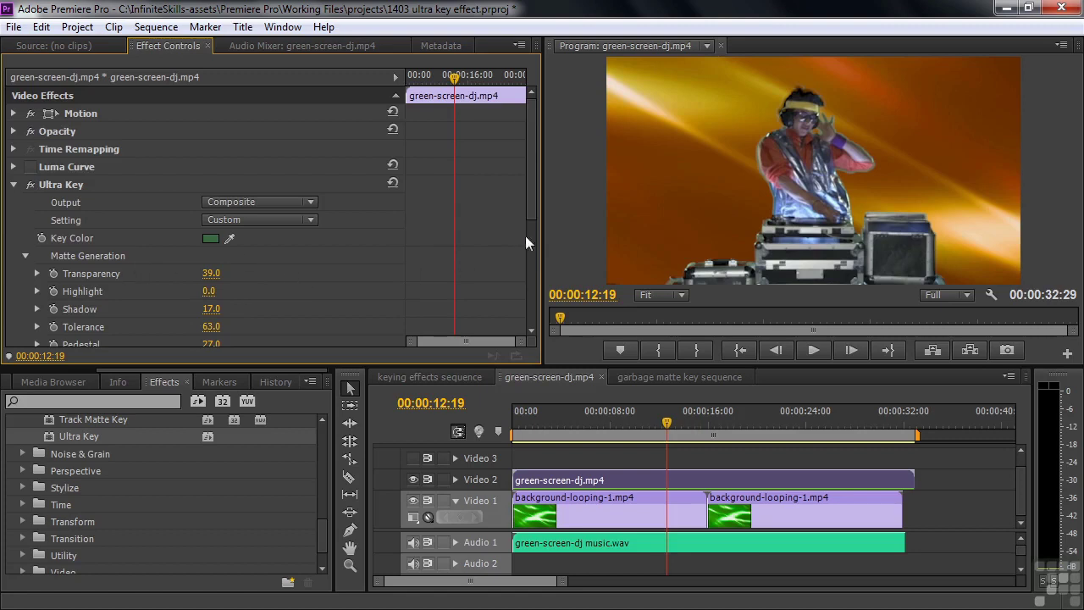
scroll(525, 243, down, 5)
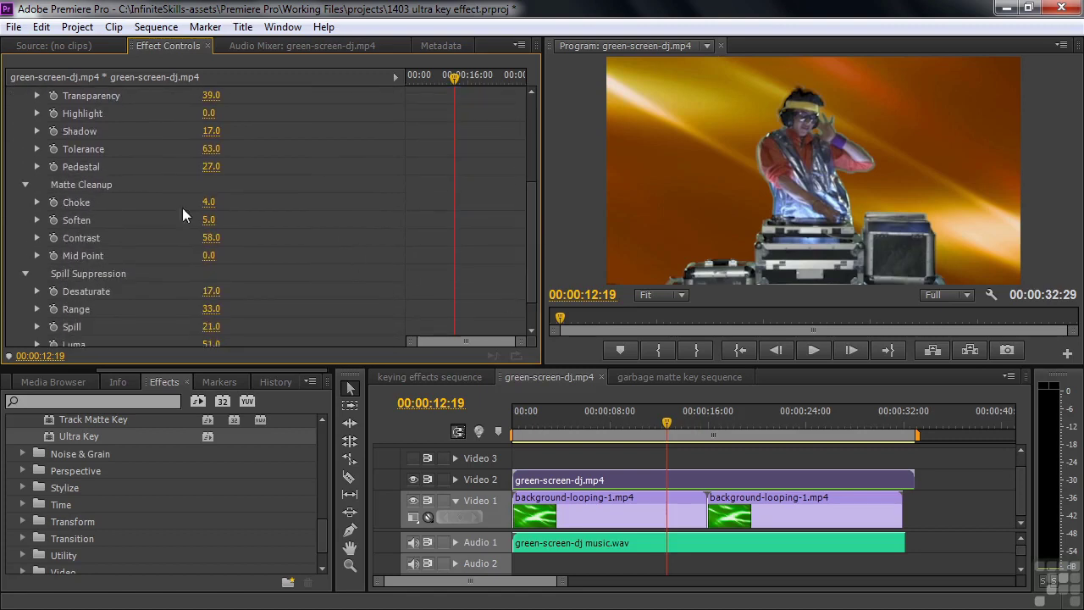
drag(208, 201, 240, 202)
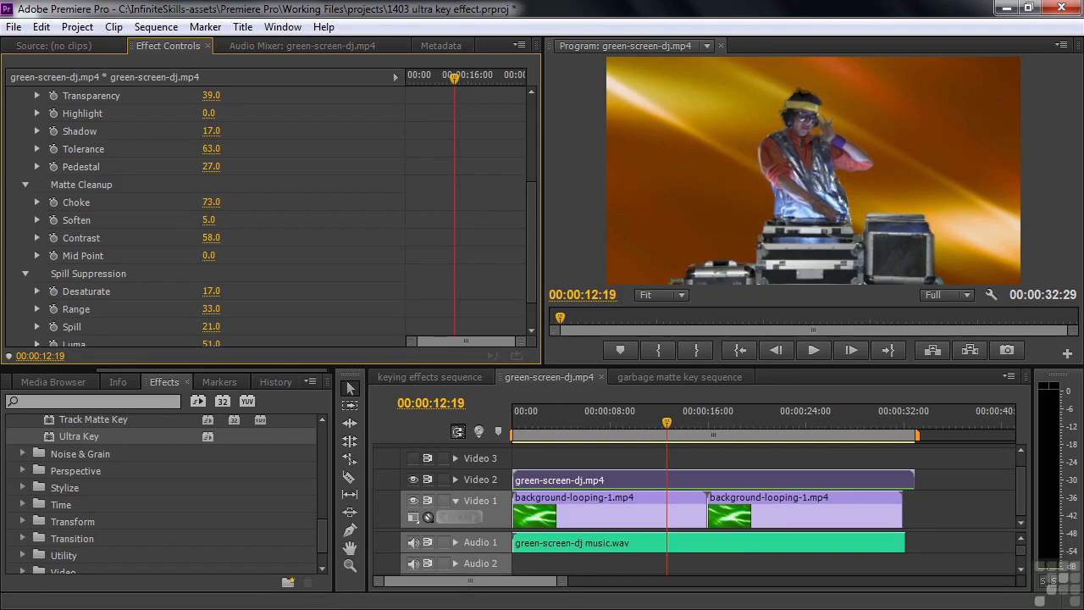
key(space)
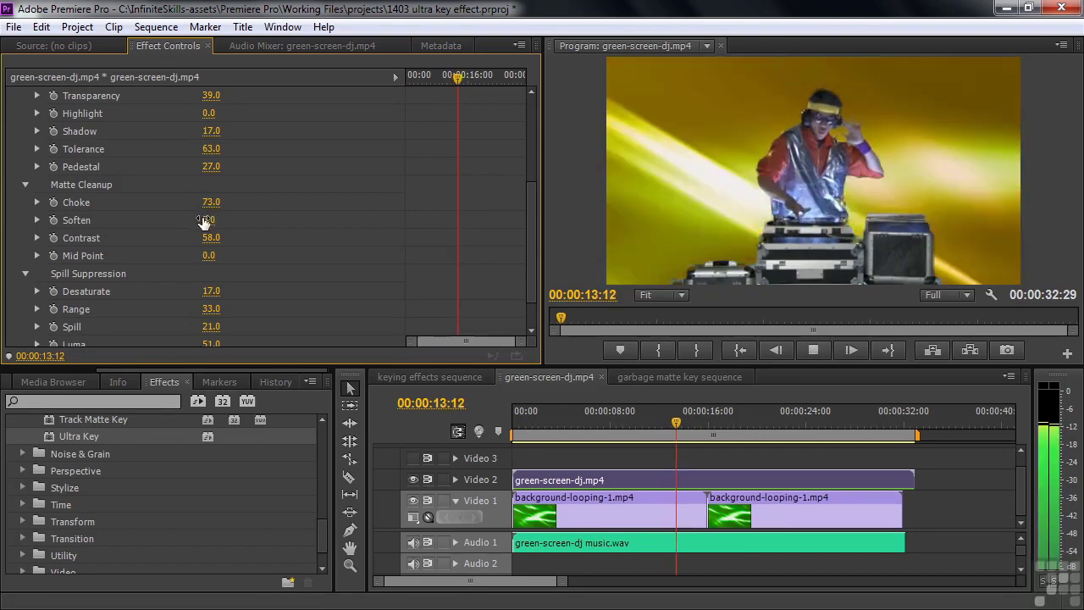
key(space)
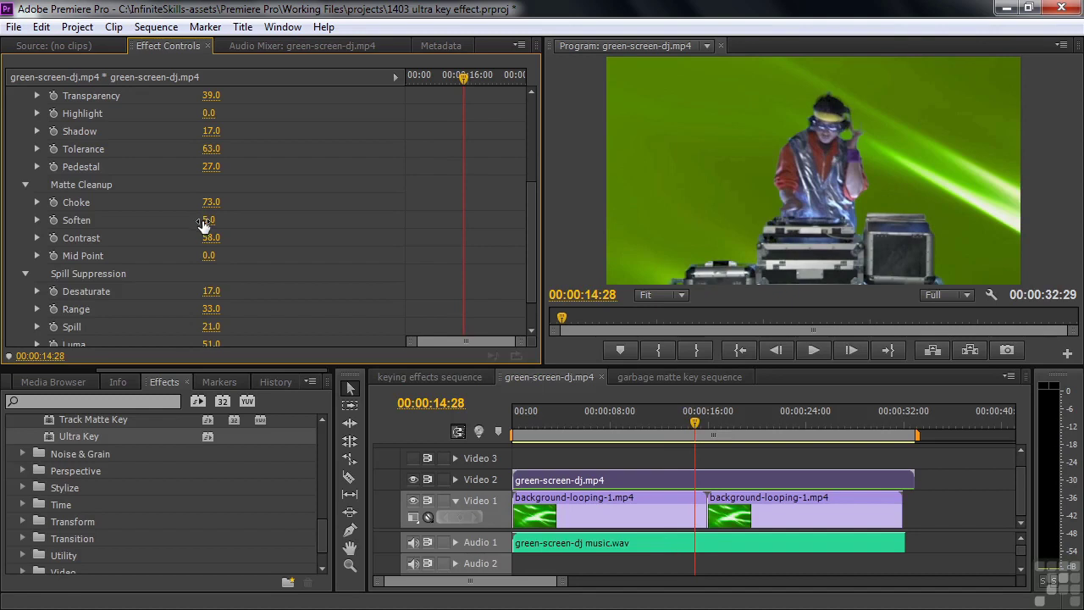
click(673, 377)
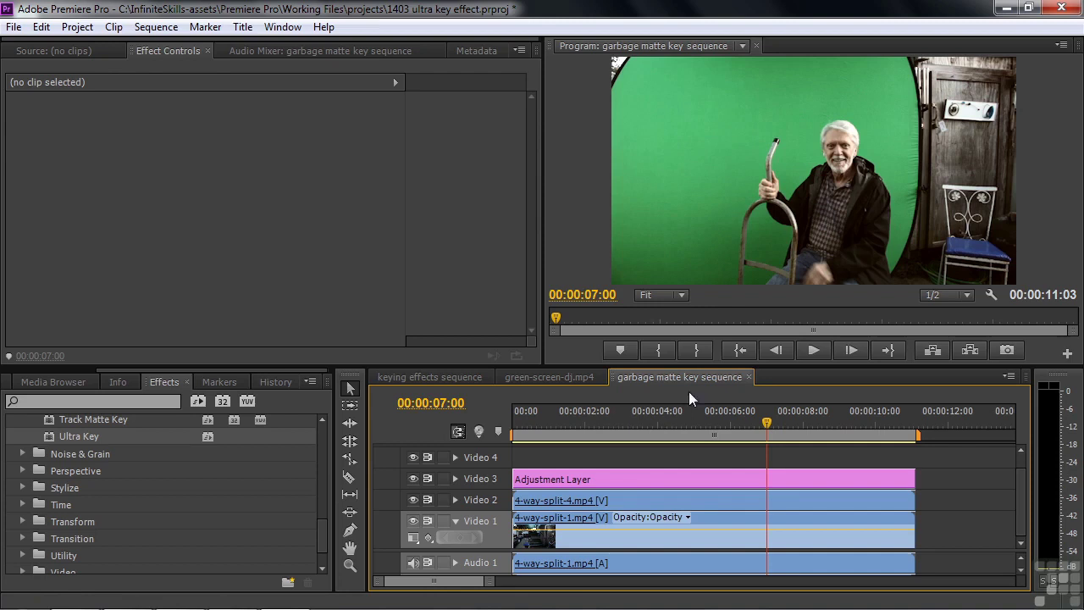
- Apply Ultra Key to 4-way-split-4.mp4 and sample its green screen as the key colour
click(670, 498)
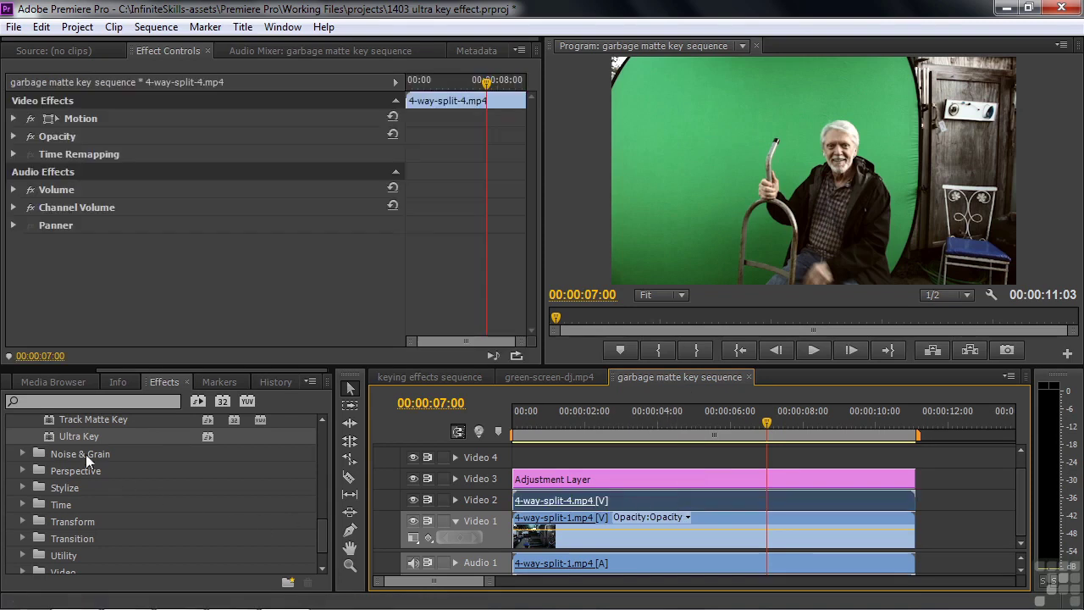
double_click(50, 437)
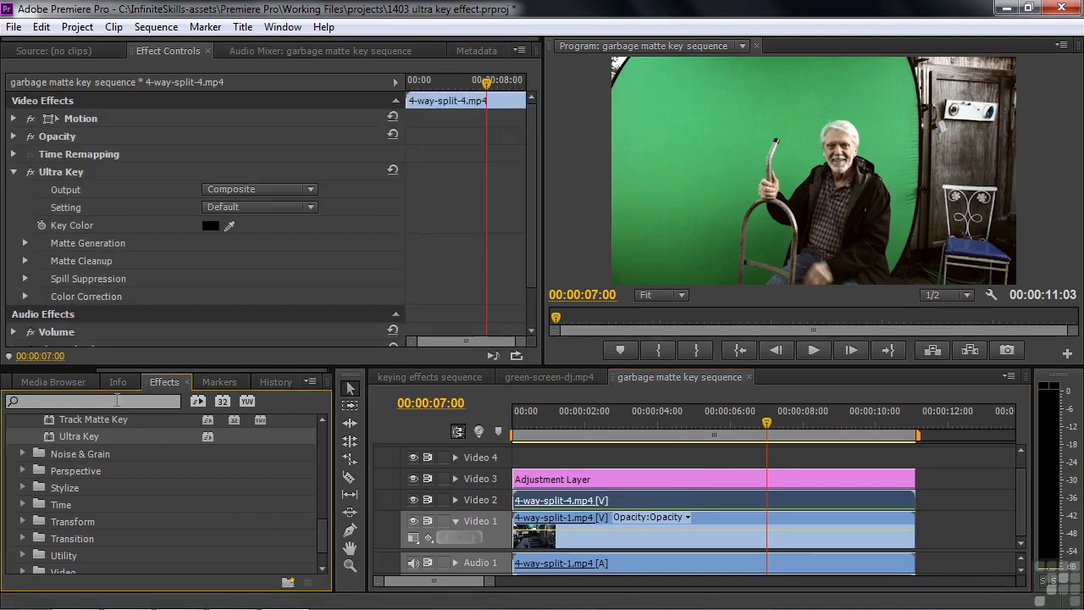
drag(228, 225, 765, 235)
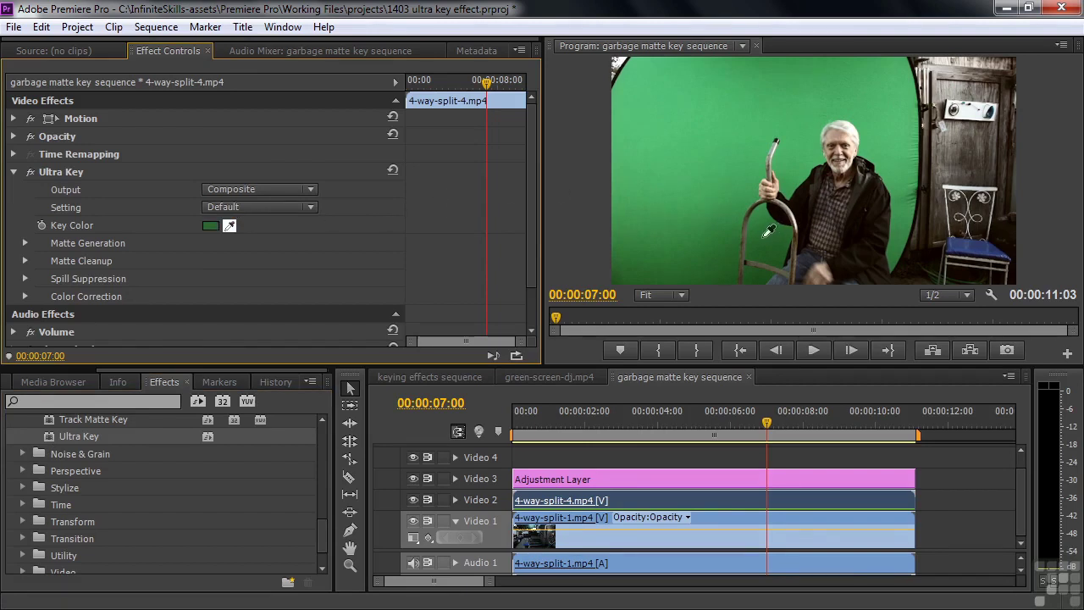
drag(769, 230, 764, 245)
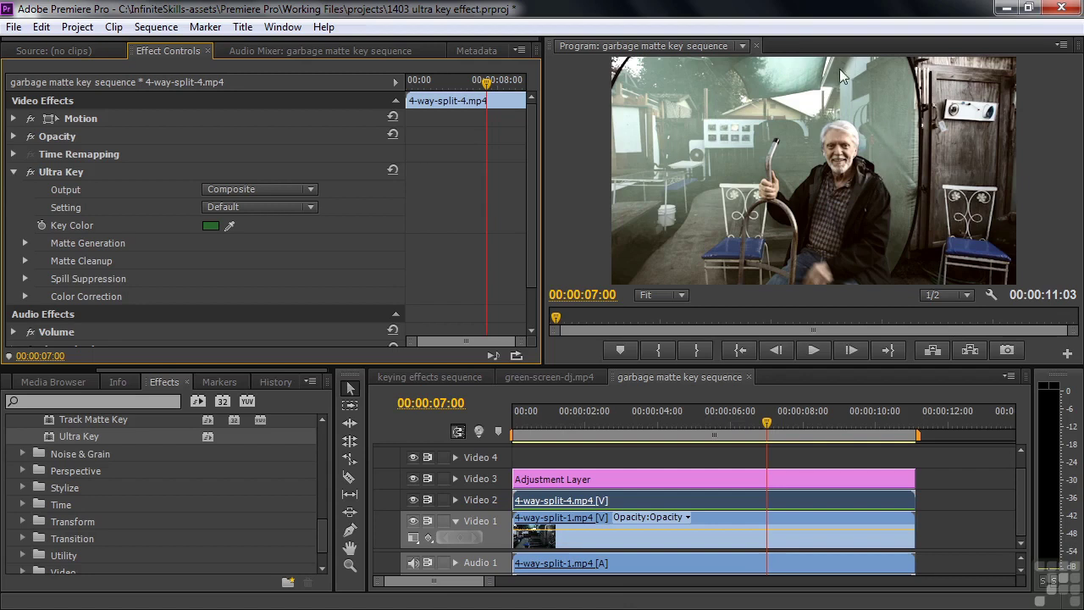
- Show the key as an Alpha Channel matte and set Matte Generation Transparency to 49
click(310, 190)
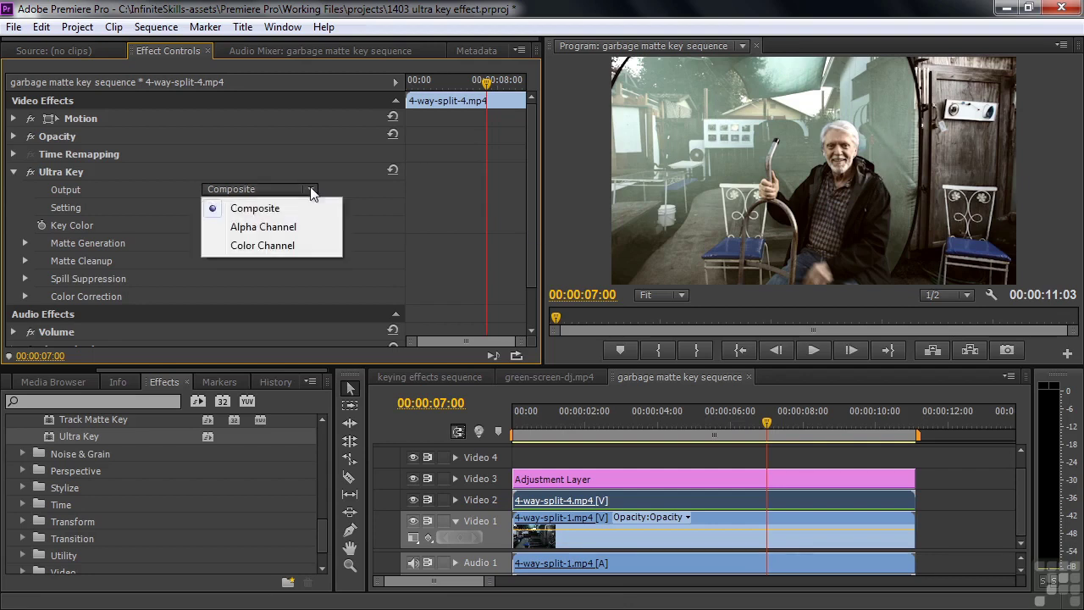
click(296, 229)
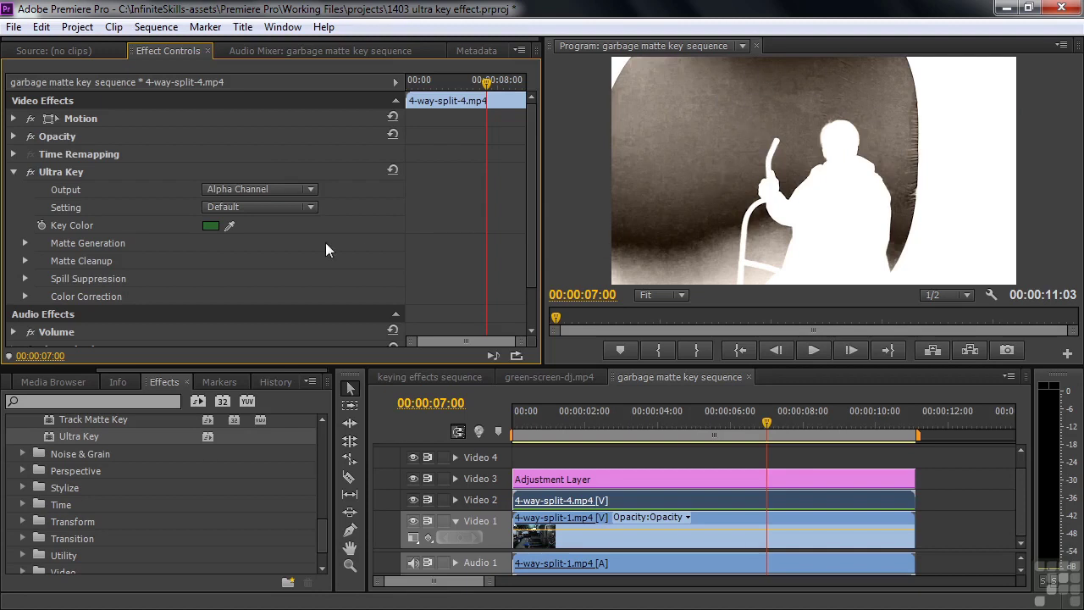
click(27, 242)
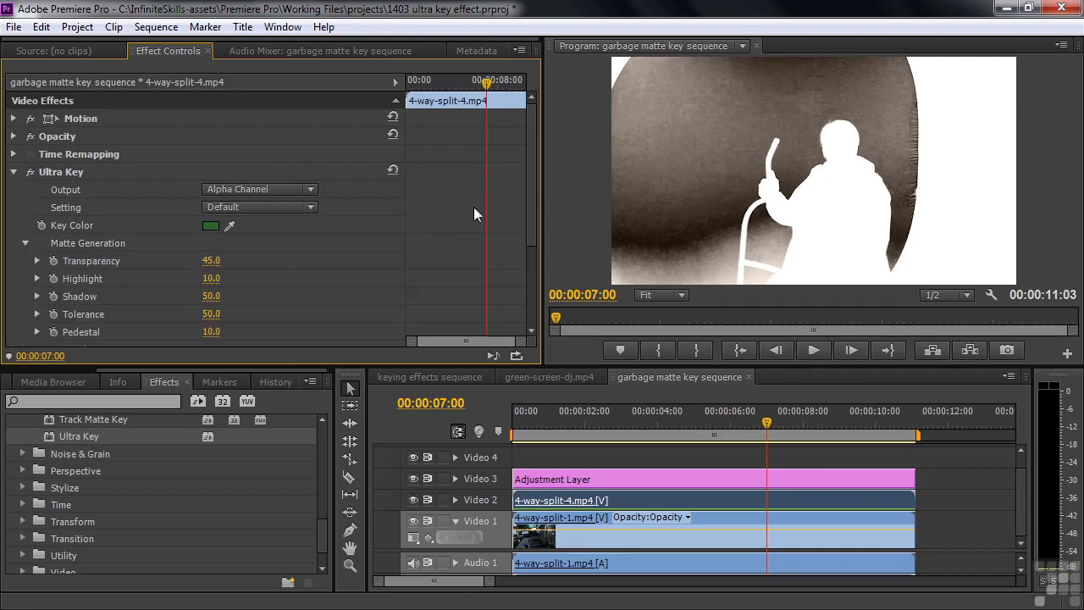
drag(526, 179, 539, 252)
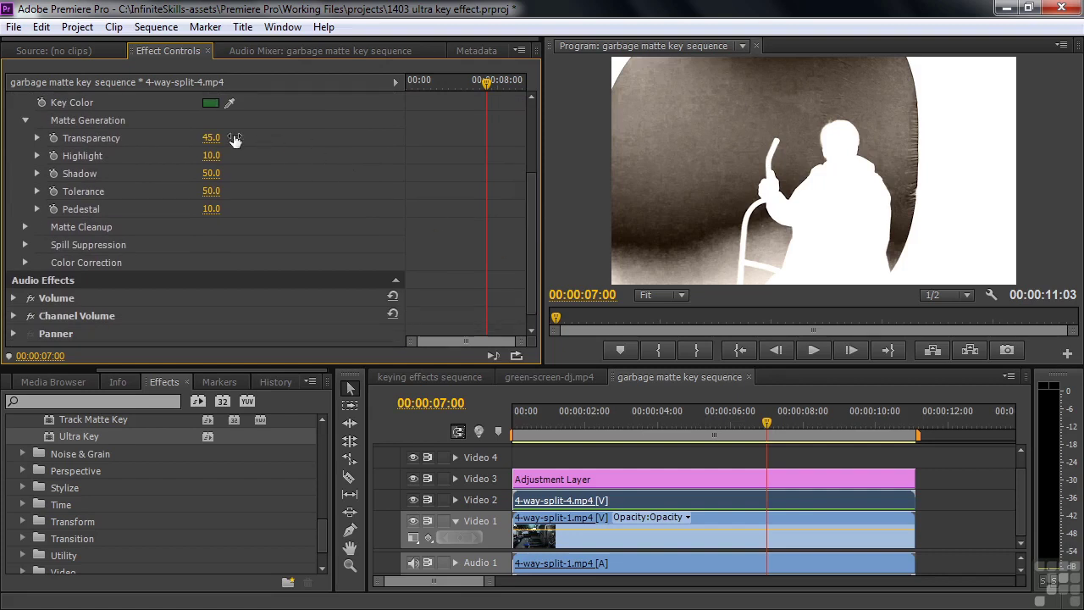
mouse_move(213, 138)
mouse_down()
mouse_move(250, 138)
mouse_move(186, 138)
mouse_move(261, 138)
mouse_move(225, 138)
mouse_up()
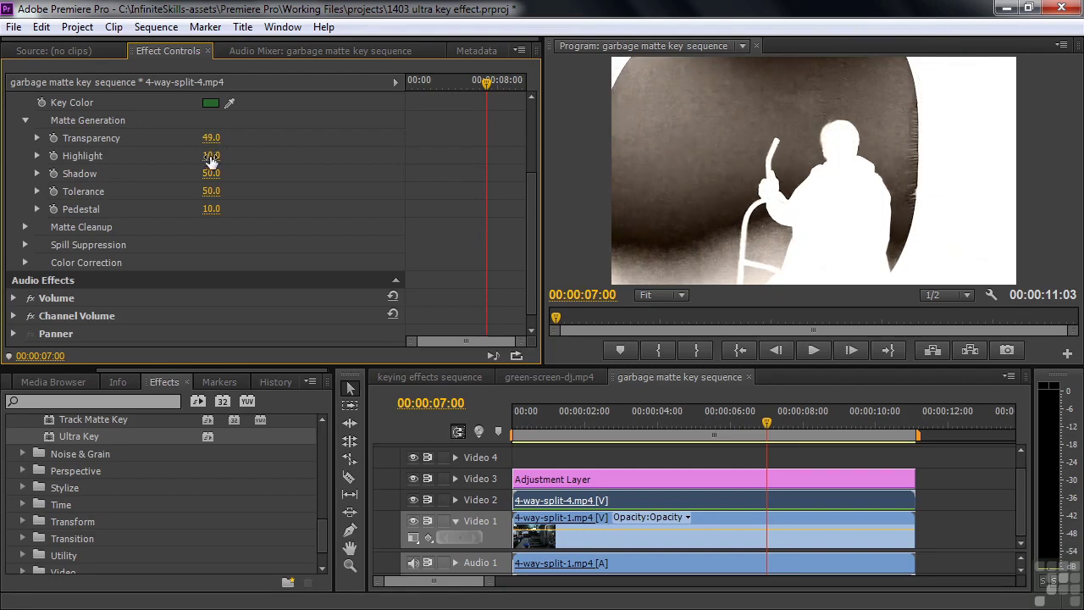
- Set Highlight 0, Shadow 36, Tolerance 100 and Pedestal 75
mouse_move(211, 155)
mouse_down()
mouse_move(243, 155)
mouse_move(199, 155)
mouse_up()
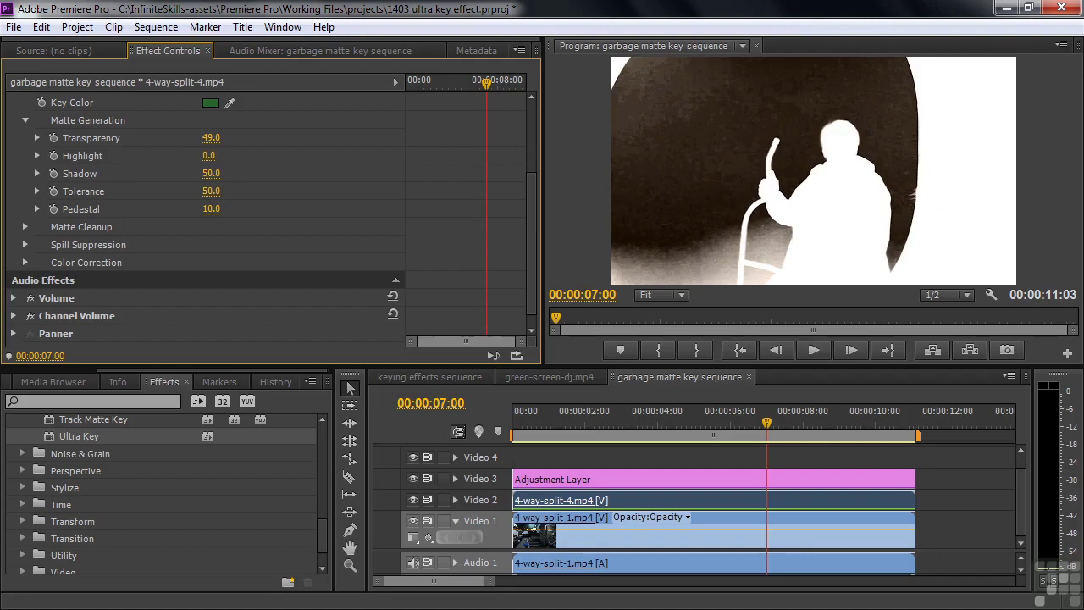
drag(211, 173, 158, 173)
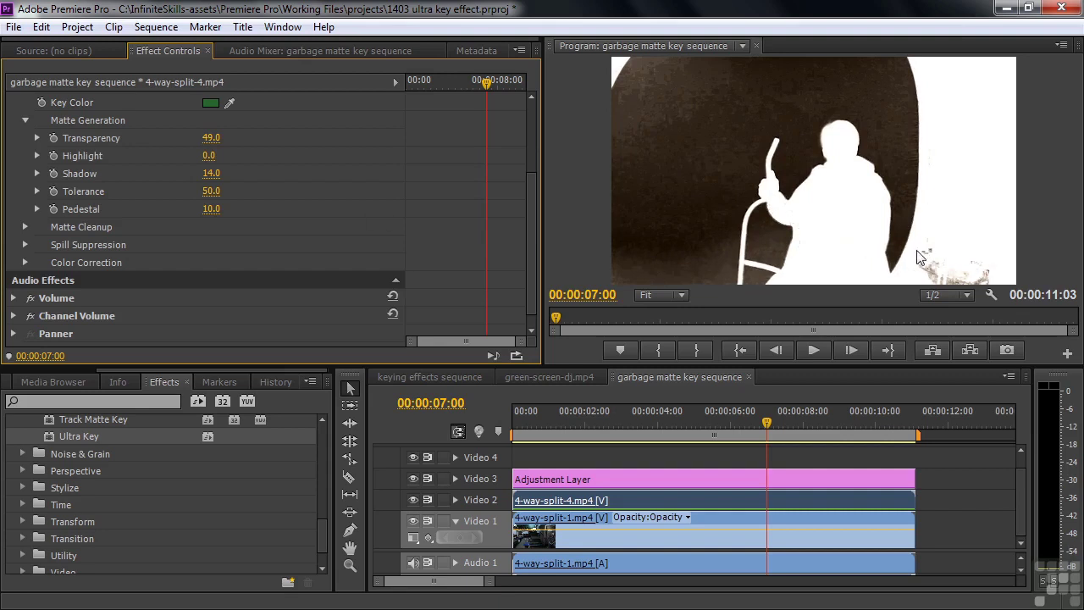
drag(226, 174, 254, 200)
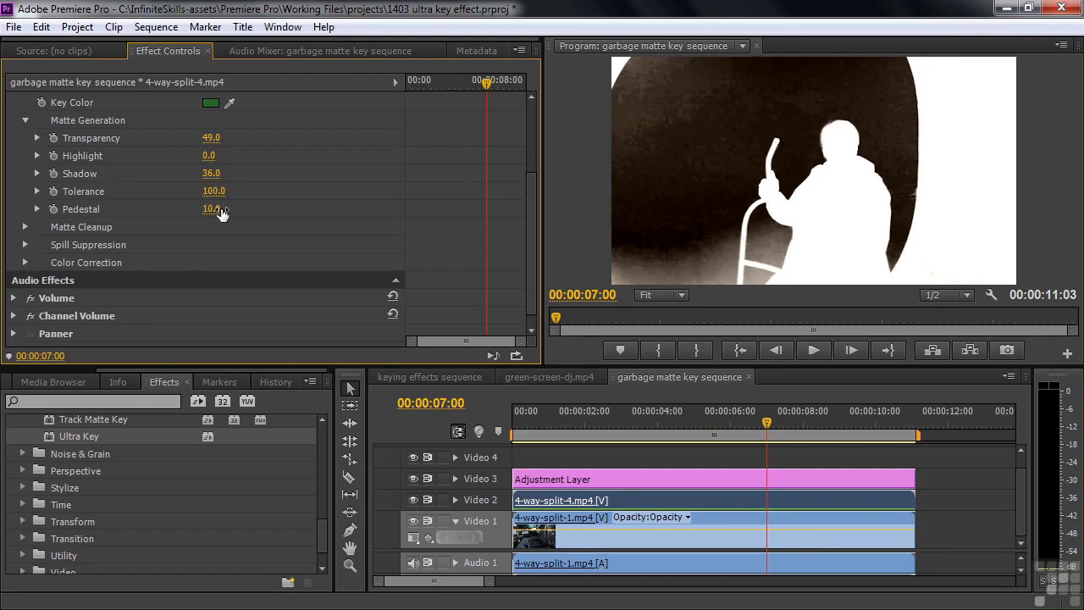
mouse_move(221, 213)
mouse_down()
mouse_move(273, 213)
mouse_move(238, 215)
mouse_up()
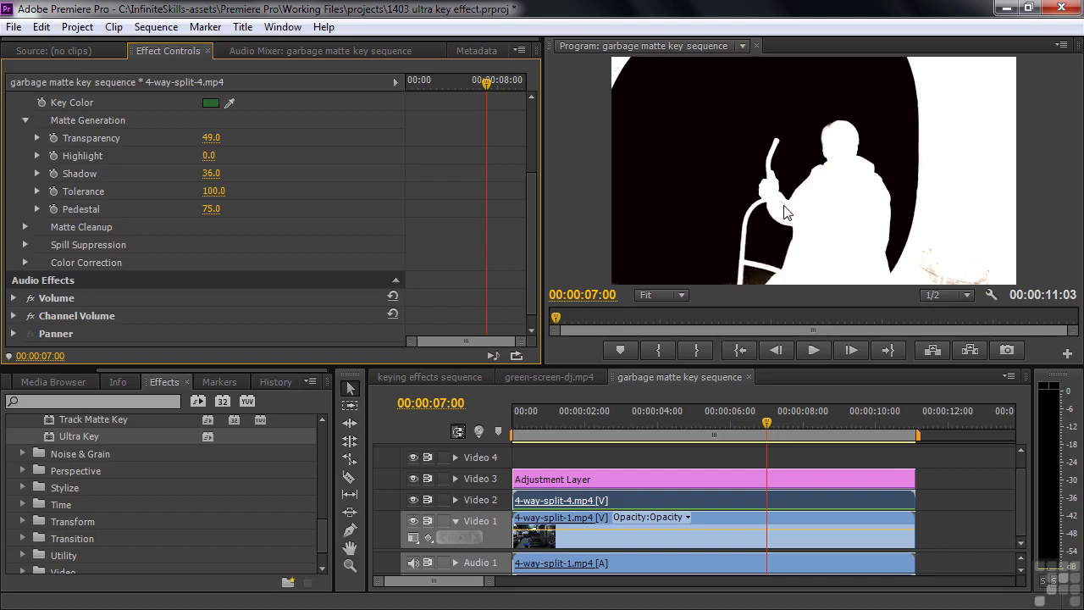
- Switch the Ultra Key output back to Composite with Matte Generation collapsed
click(25, 121)
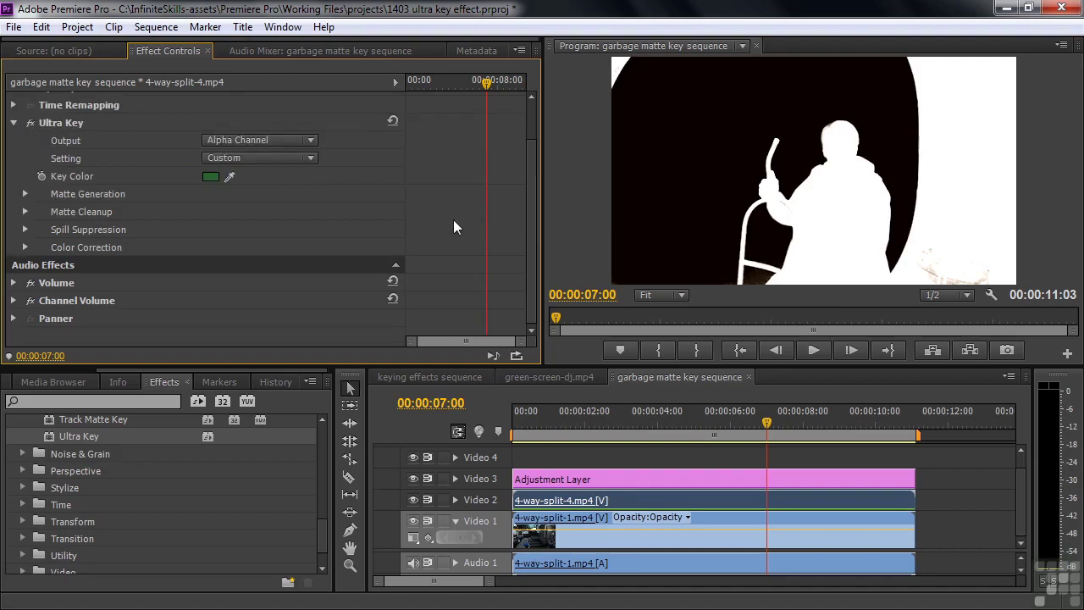
click(317, 139)
click(307, 158)
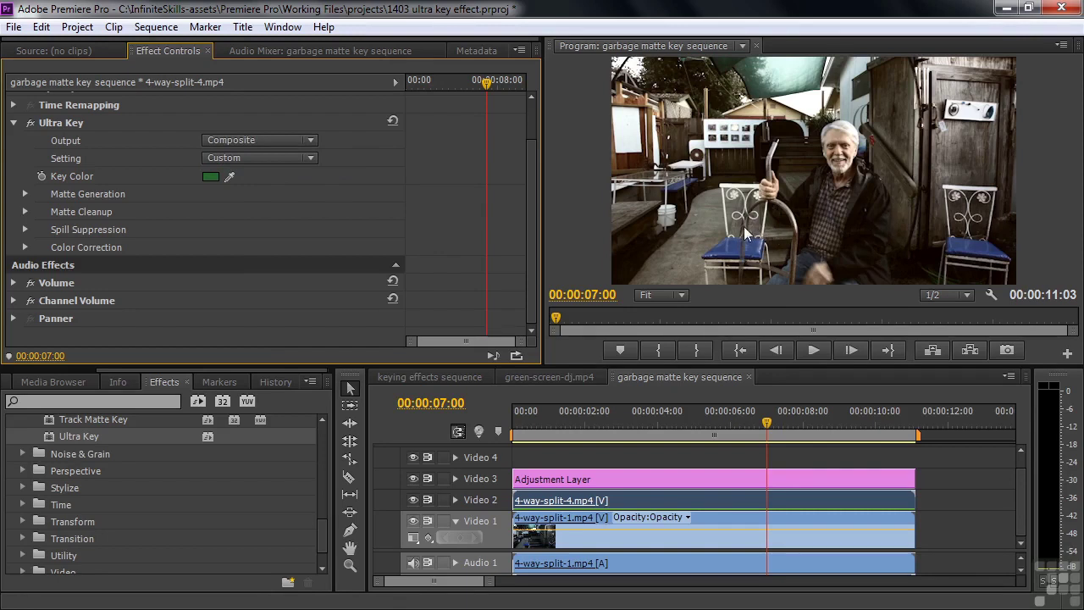
- Set the Ultra Key Matte Cleanup Contrast to 100 and Mid Point to 0
click(24, 211)
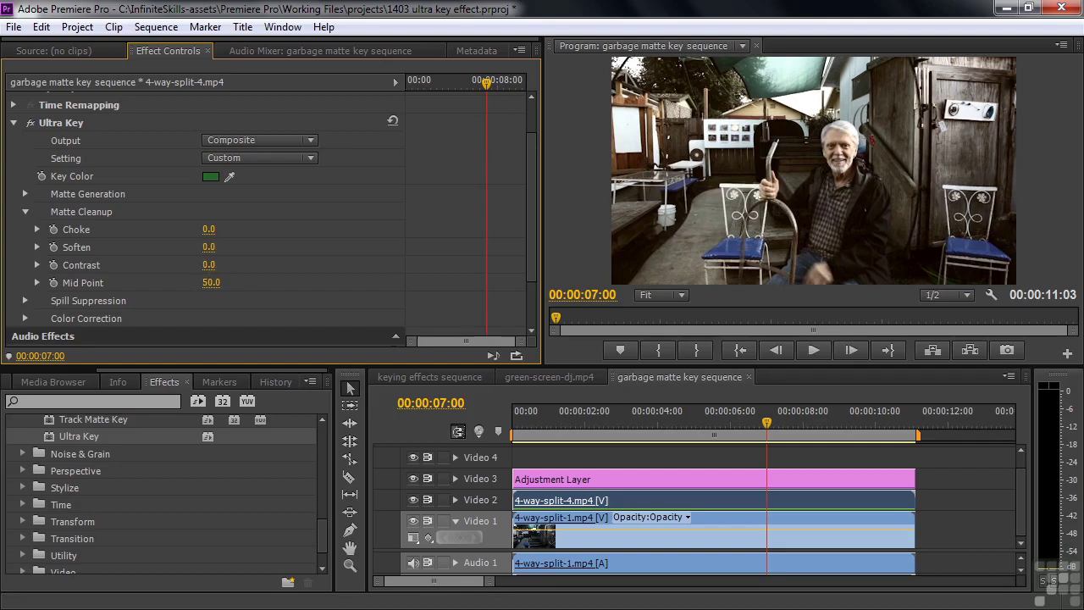
drag(209, 264, 254, 264)
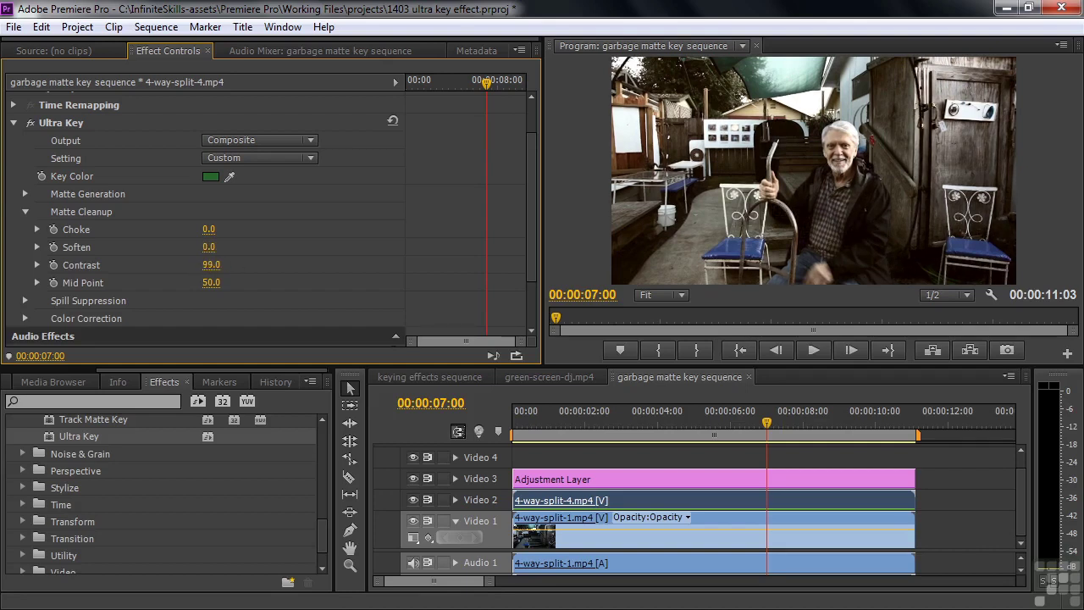
drag(210, 283, 170, 283)
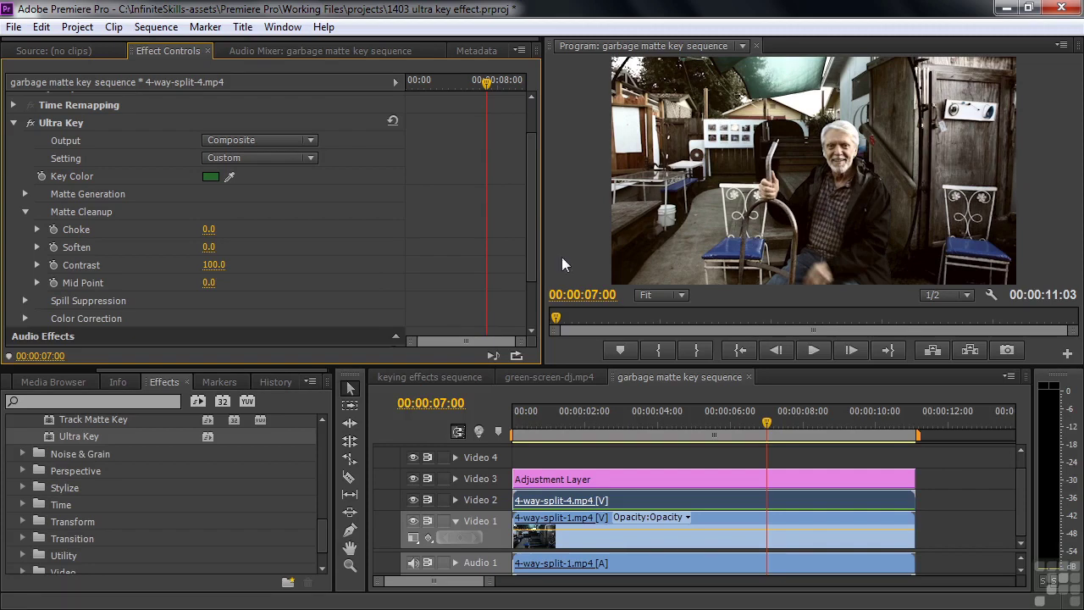
- Bypass the Ultra Key effect on the seated man to reveal the original green-screen footage
click(31, 123)
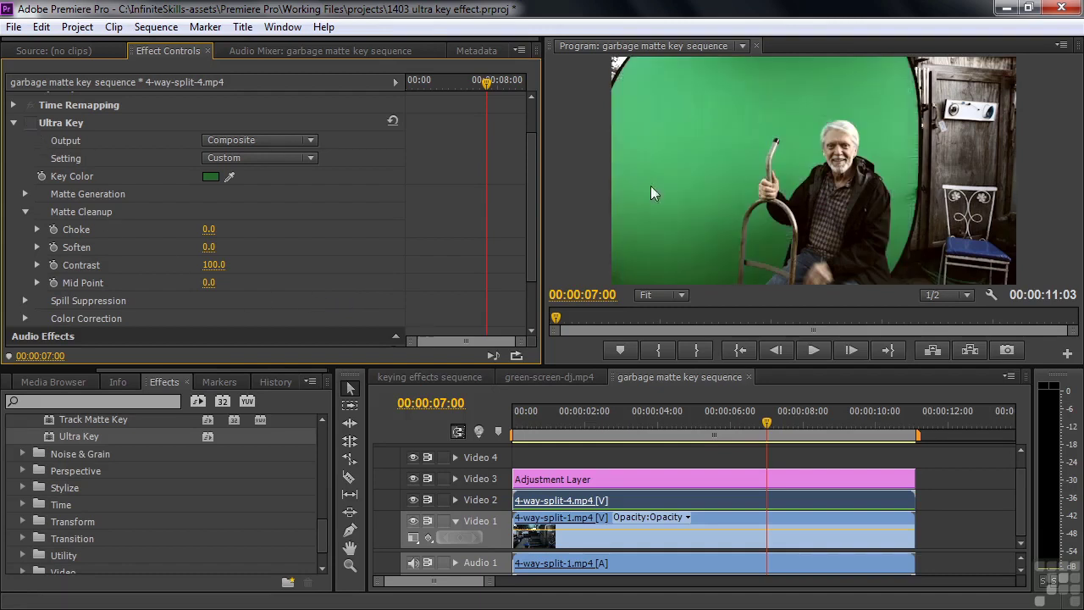